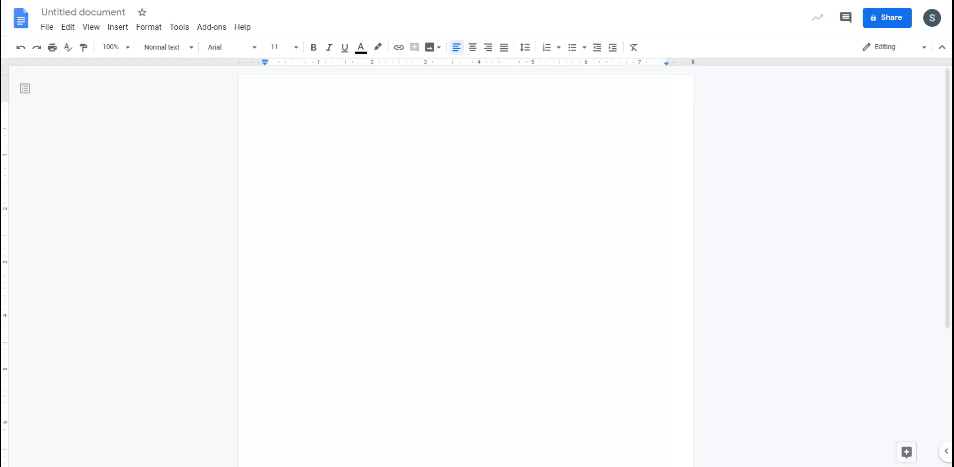
- Open EquatIO's Equation Editor for the blank document
left_click(861, 1)
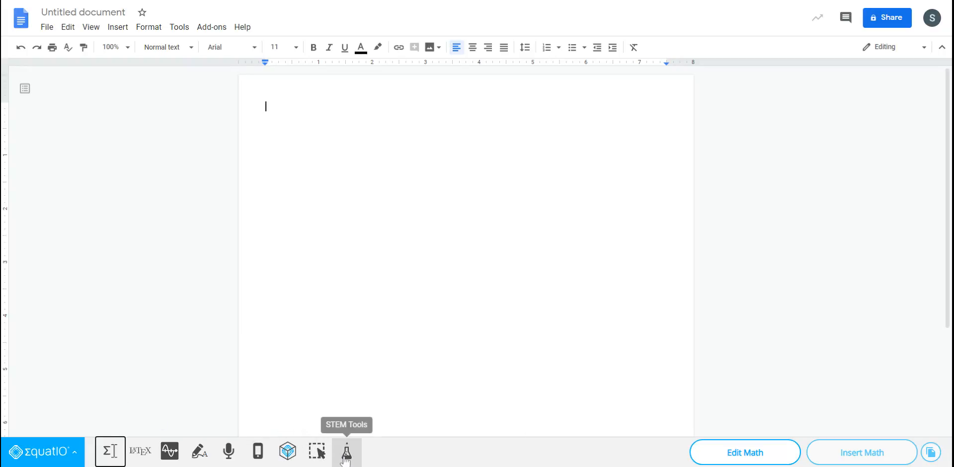
left_click(110, 460)
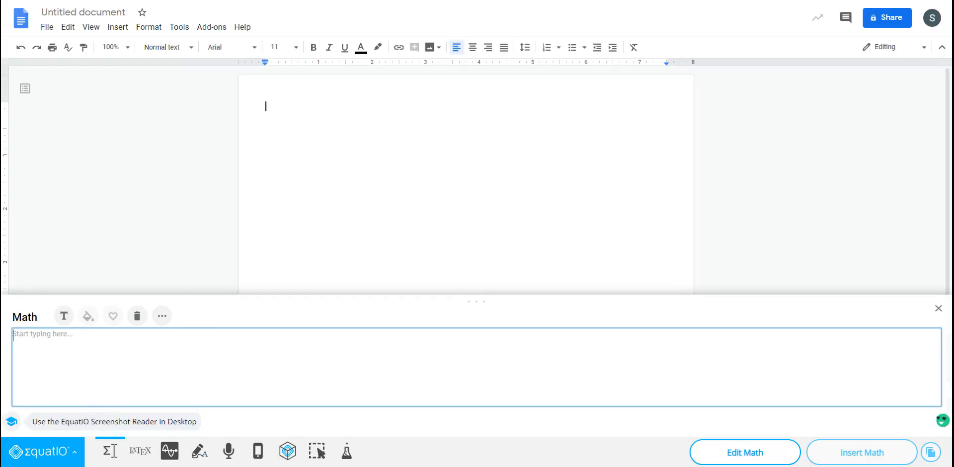
left_click(94, 361)
type("2+3")
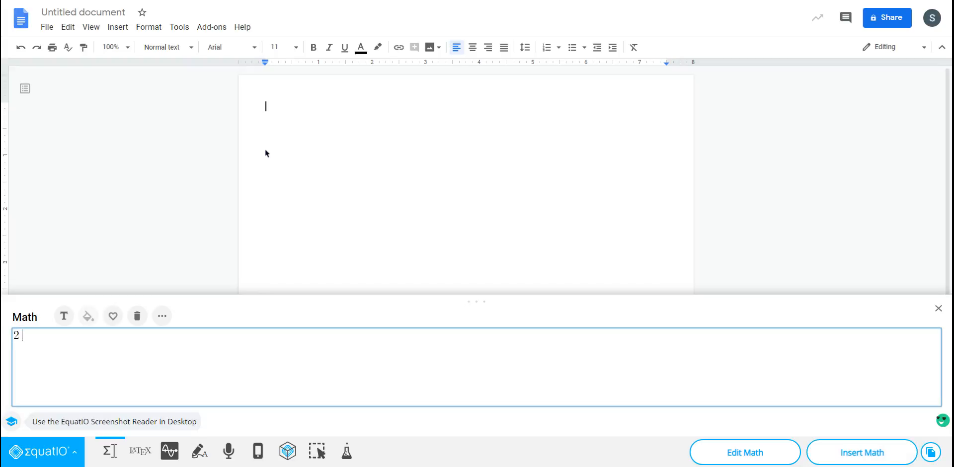
key("BackSpace")
key("BackSpace")
key("BackSpace")
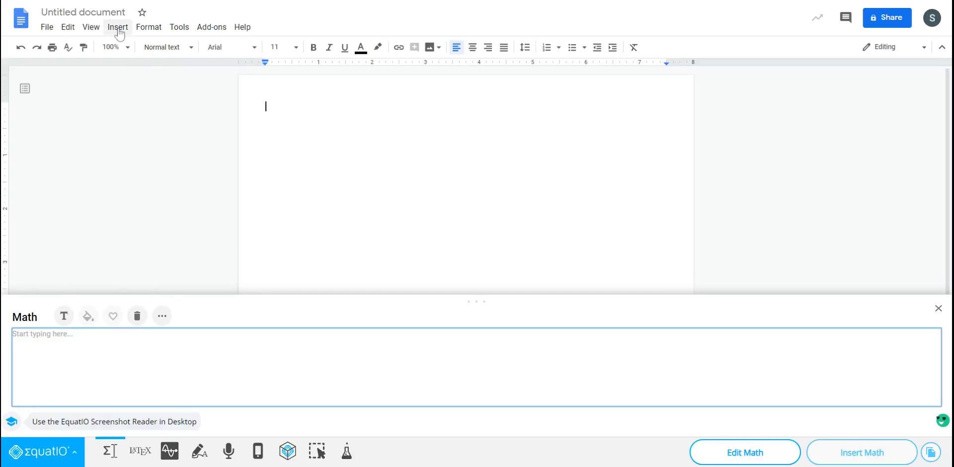
- Look through the General, Symbols, Layout and Formulas categories of the equation editor's extra options
left_click(160, 317)
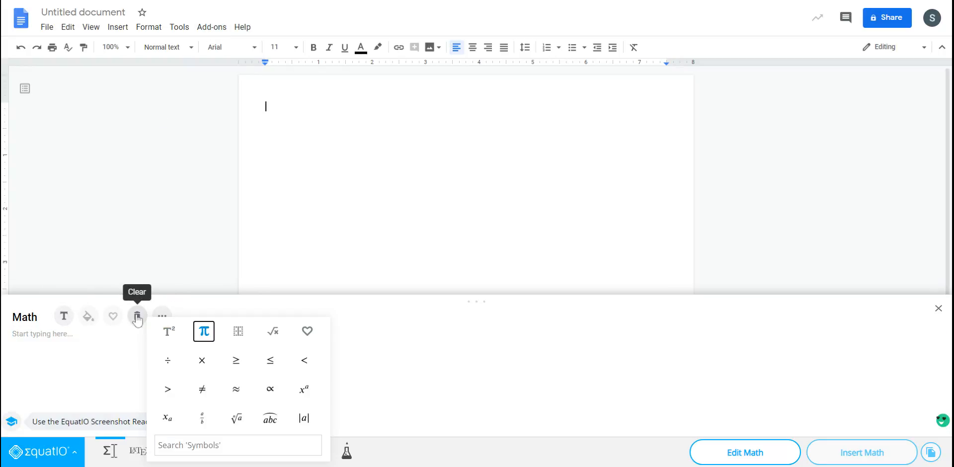
left_click(160, 316)
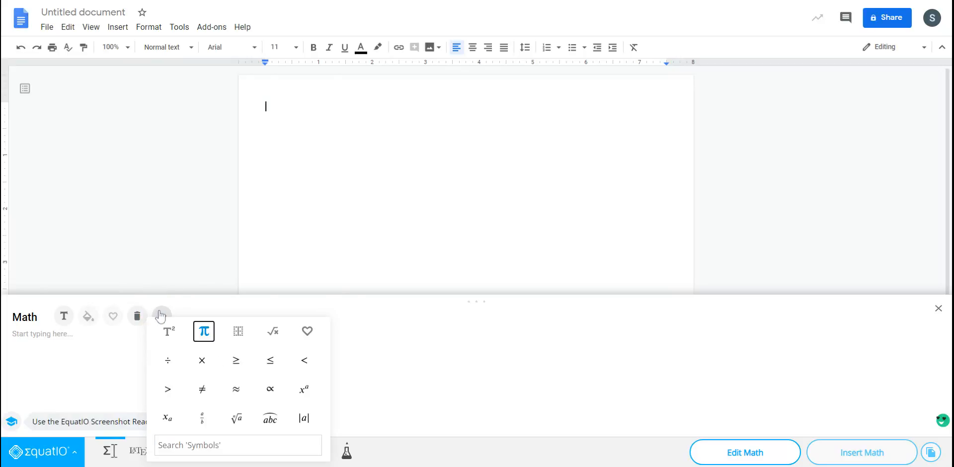
left_click(170, 333)
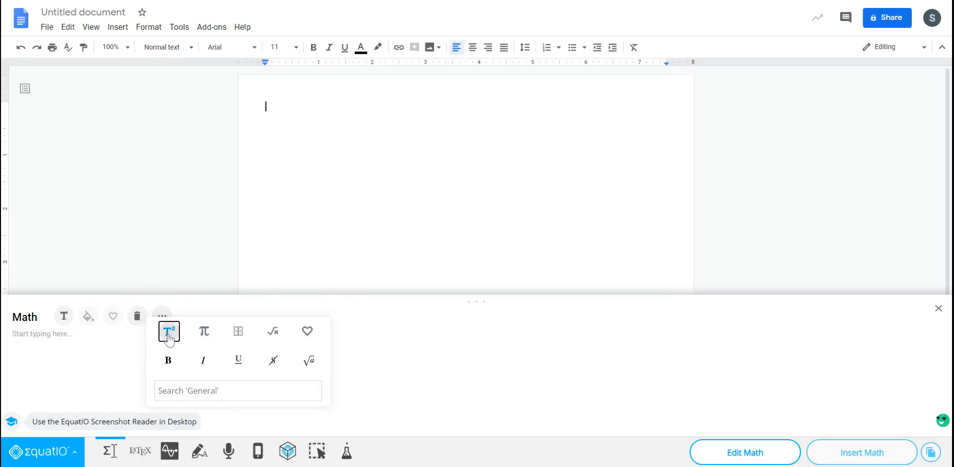
left_click(201, 334)
left_click(236, 338)
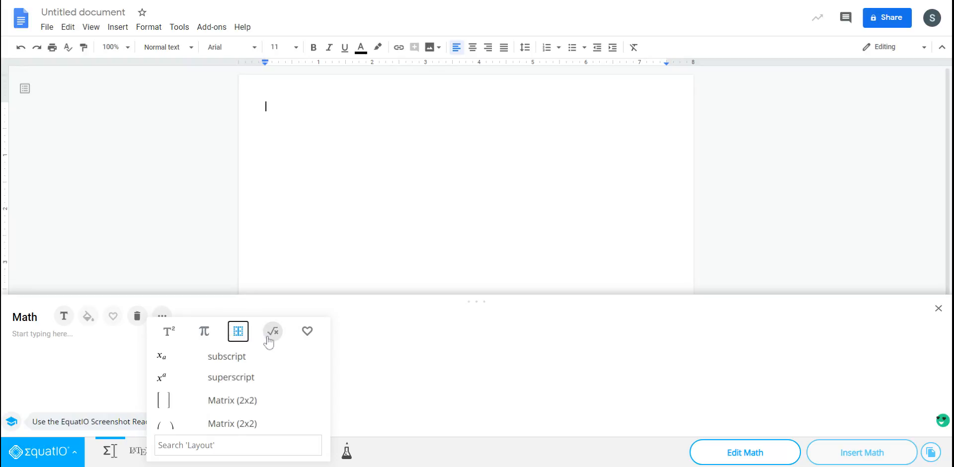
left_click(301, 335)
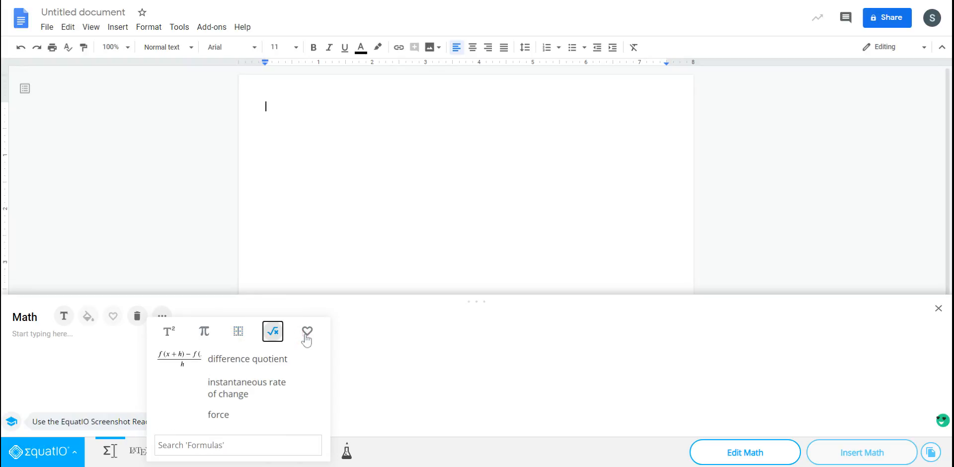
left_click(168, 333)
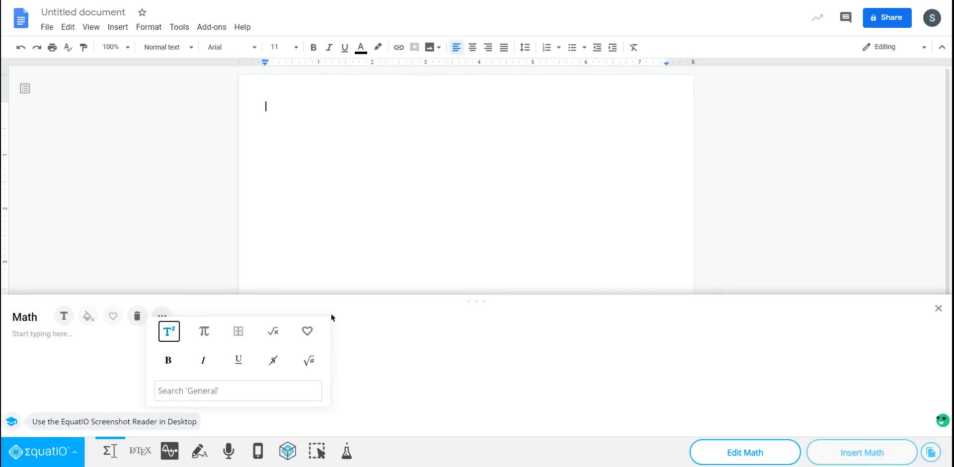
- Enter 64 in the equation editor and add a division sign from the Symbols collection
left_click(68, 341)
type("64")
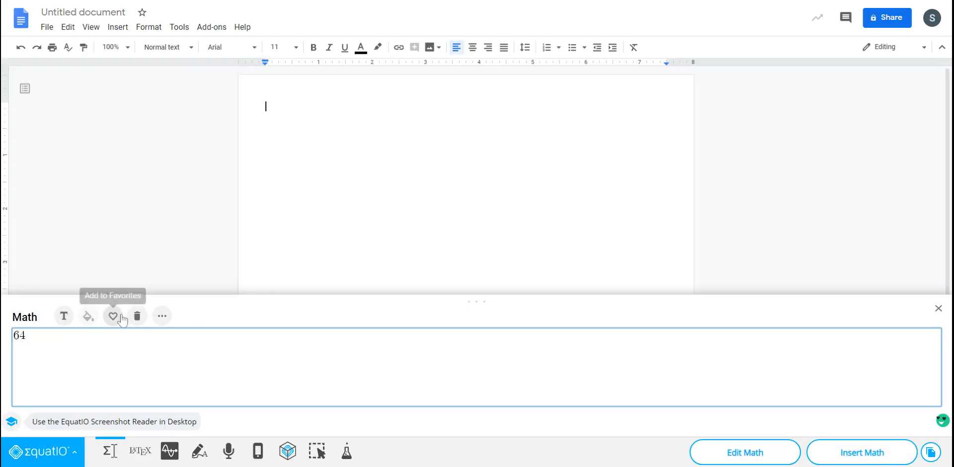
left_click(158, 321)
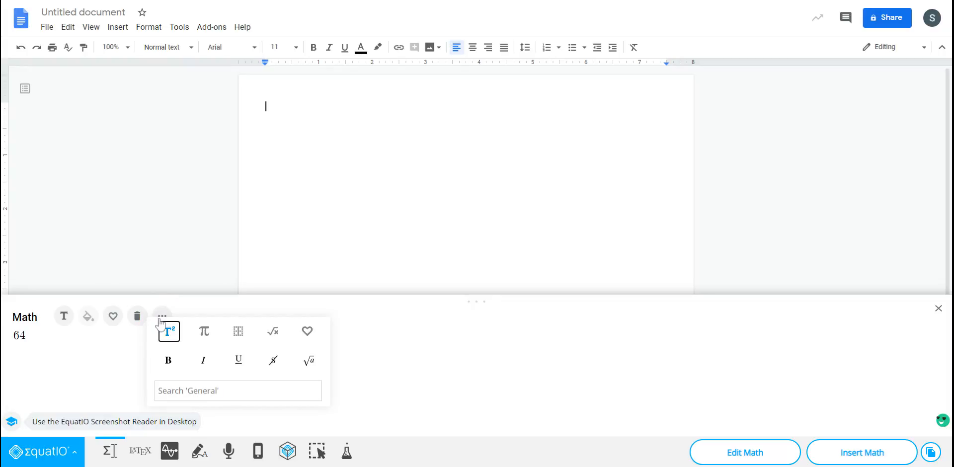
left_click(207, 337)
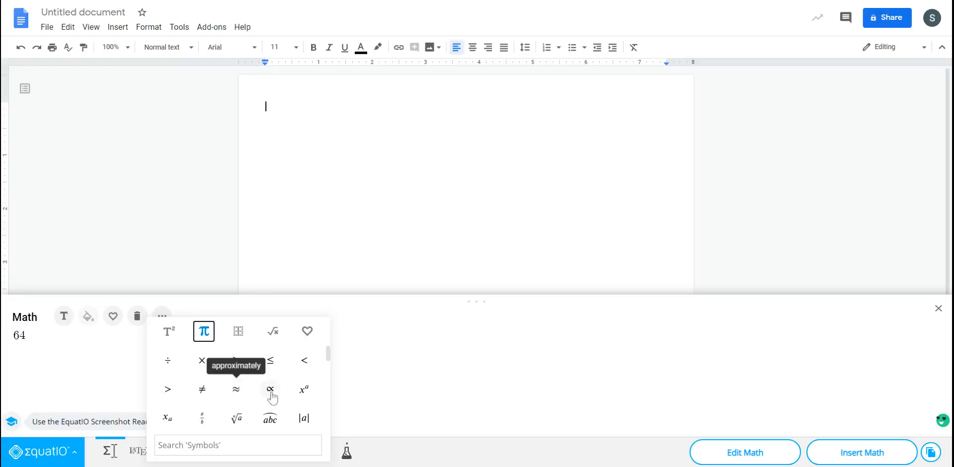
scroll(224, 417, "down", 3)
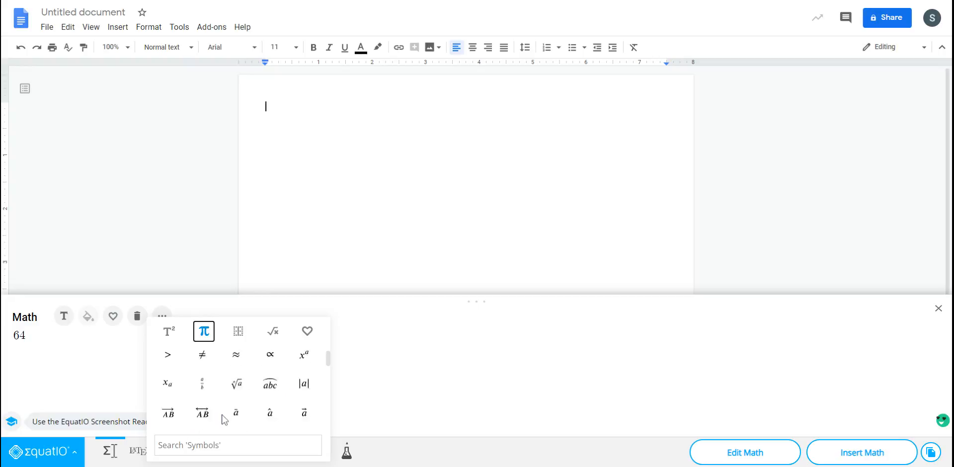
scroll(202, 396, "down", 2)
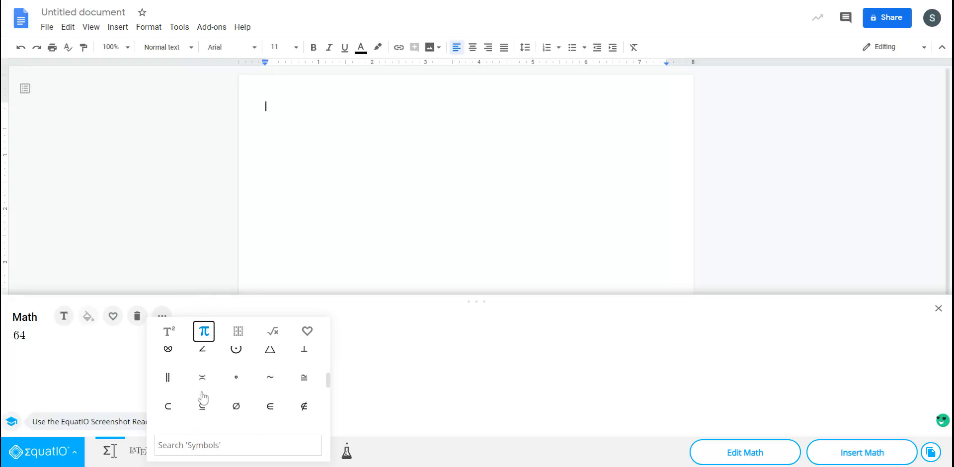
scroll(202, 396, "down", 5)
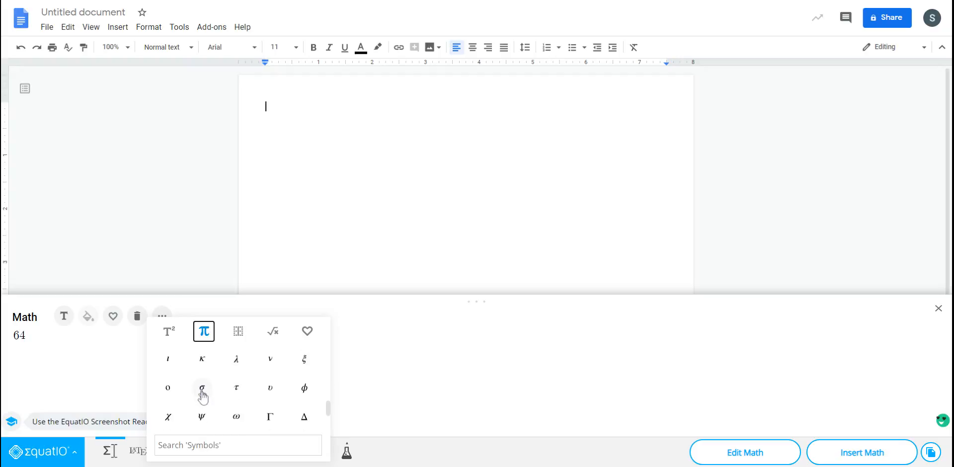
scroll(202, 396, "up", 3)
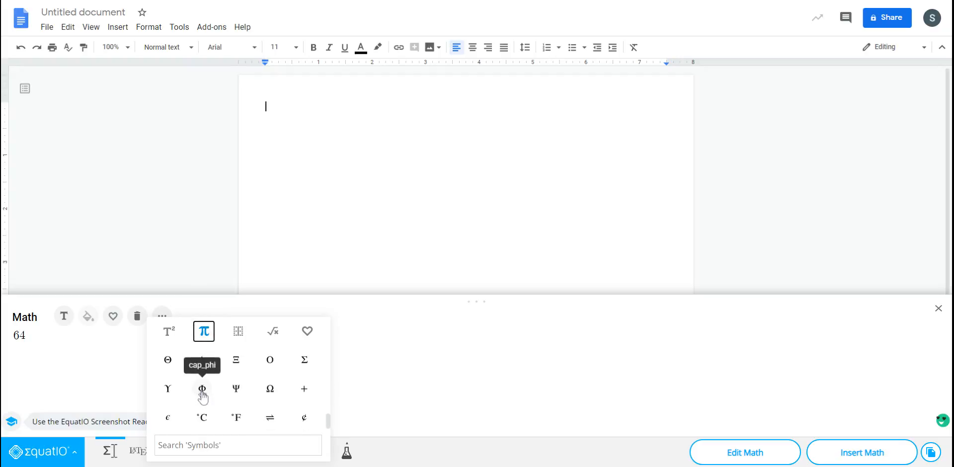
scroll(202, 396, "up", 3)
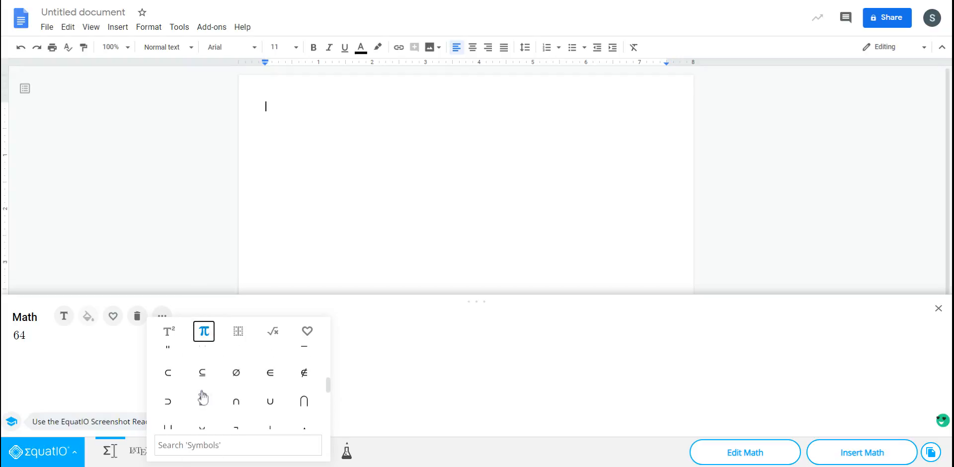
scroll(203, 396, "up", 2)
scroll(203, 396, "up", 3)
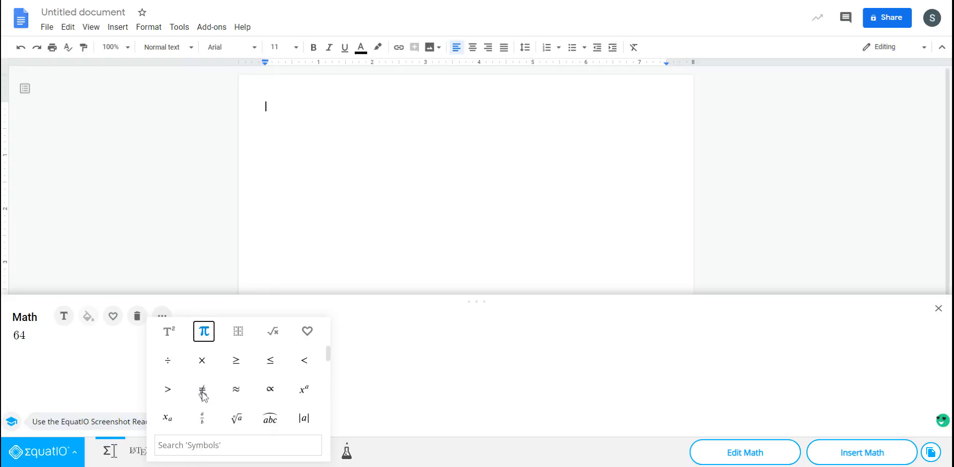
left_click(168, 361)
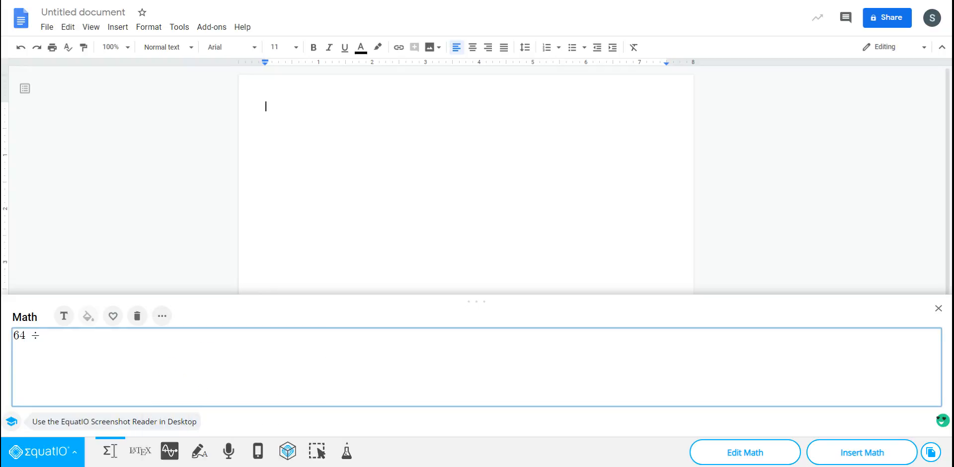
- Complete the equation as 64 ÷ 8 = 8 and insert it into the document
type("8 = 8")
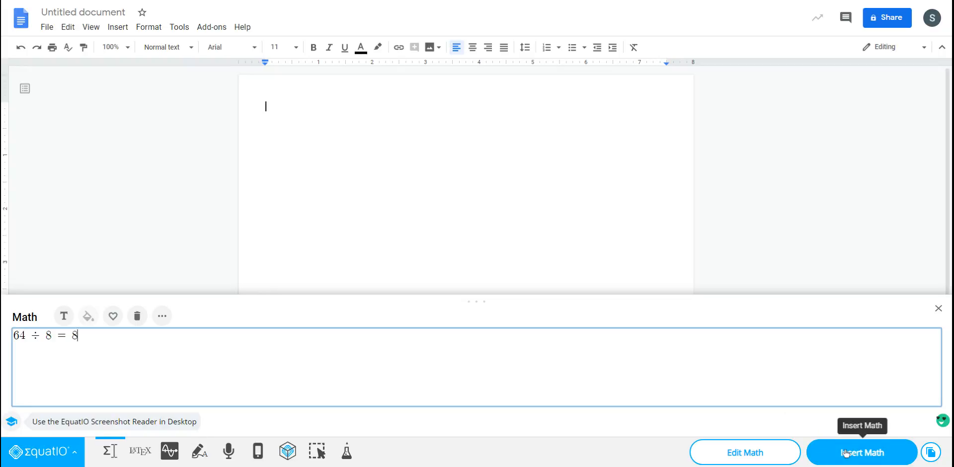
left_click(860, 455)
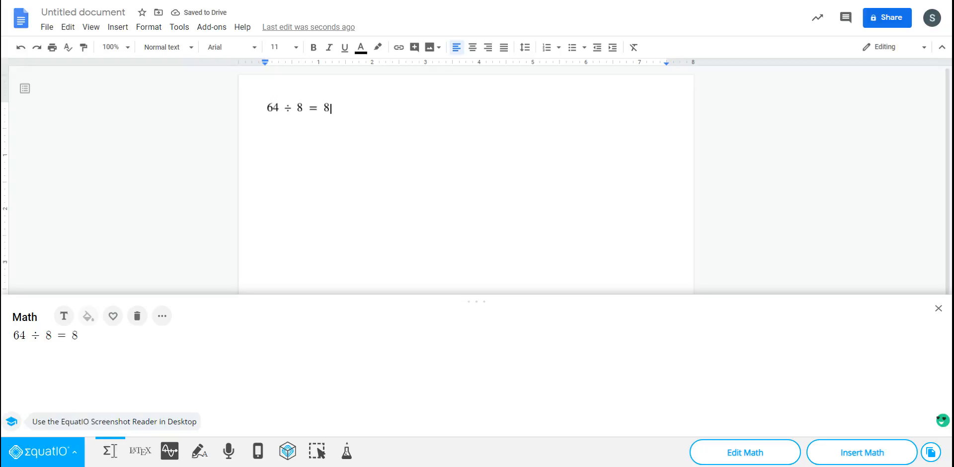
- Enlarge the inserted division equation in proportion to about 2.4 inches wide
left_click(285, 109)
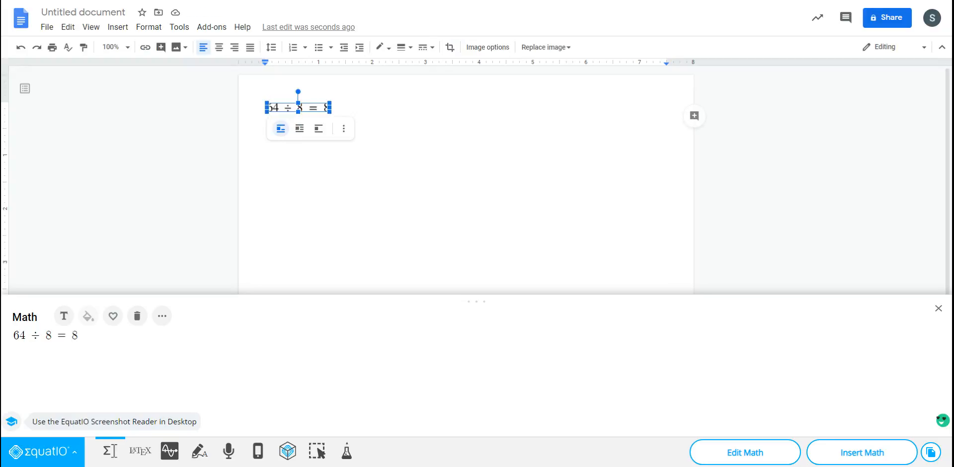
left_click_drag(330, 112, 408, 160)
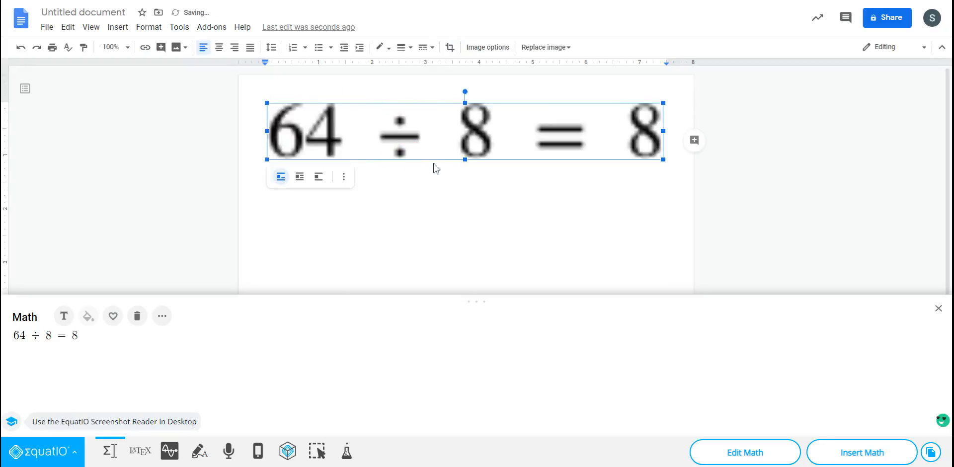
left_click_drag(663, 160, 394, 97)
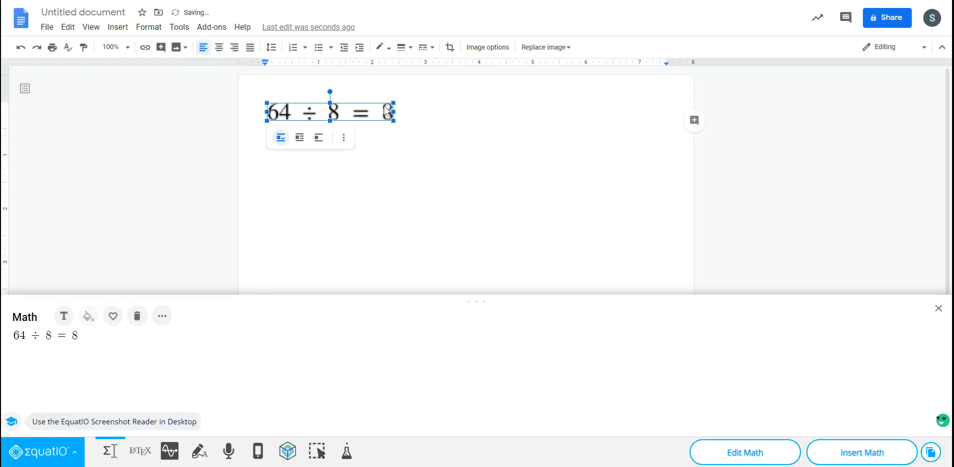
left_click(419, 132)
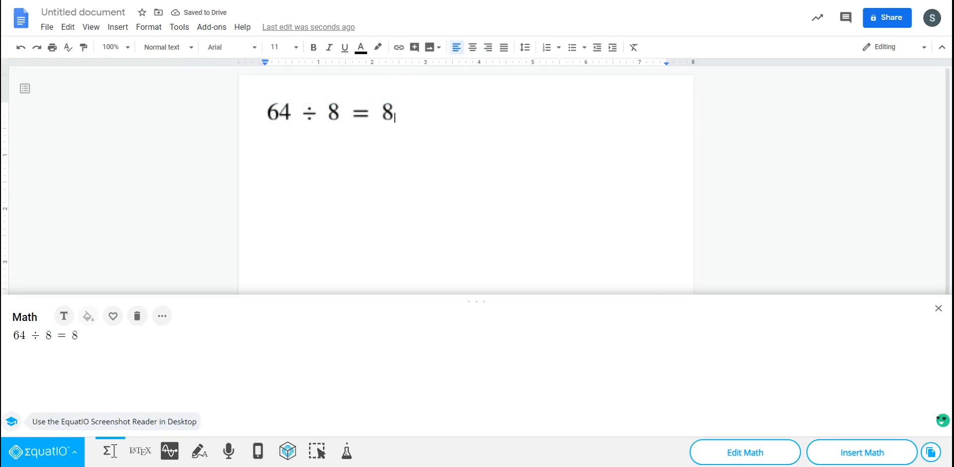
left_click(383, 112)
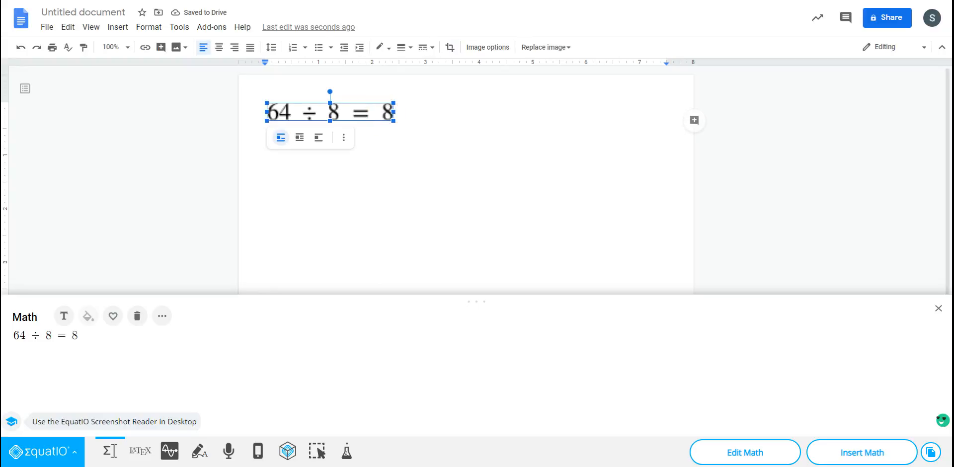
left_click(307, 112)
- Clear the equation editor and start a new line below the division equation in the document
left_click(288, 335)
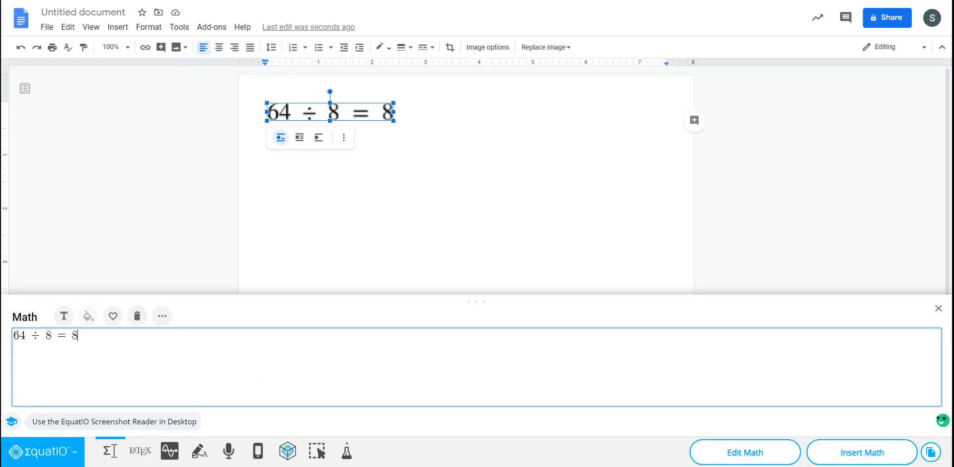
left_click_drag(88, 333, 15, 329)
key("BackSpace")
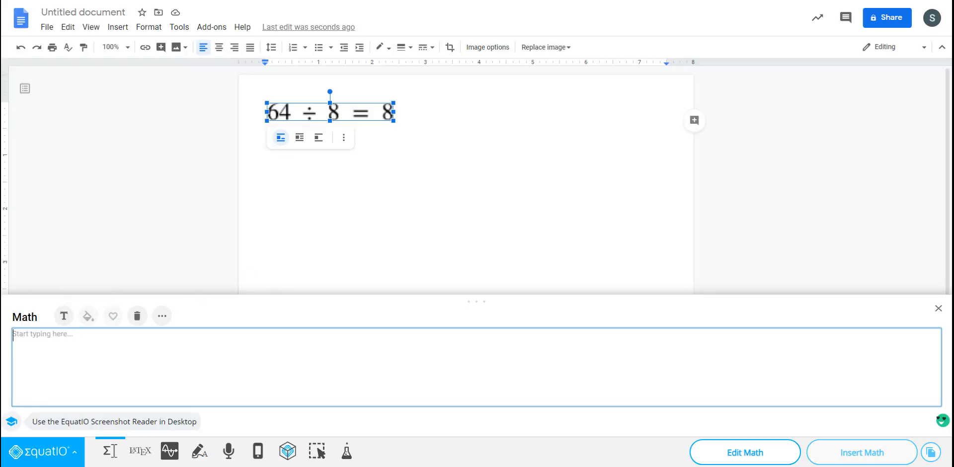
left_click(424, 122)
key("Return")
left_click(43, 334)
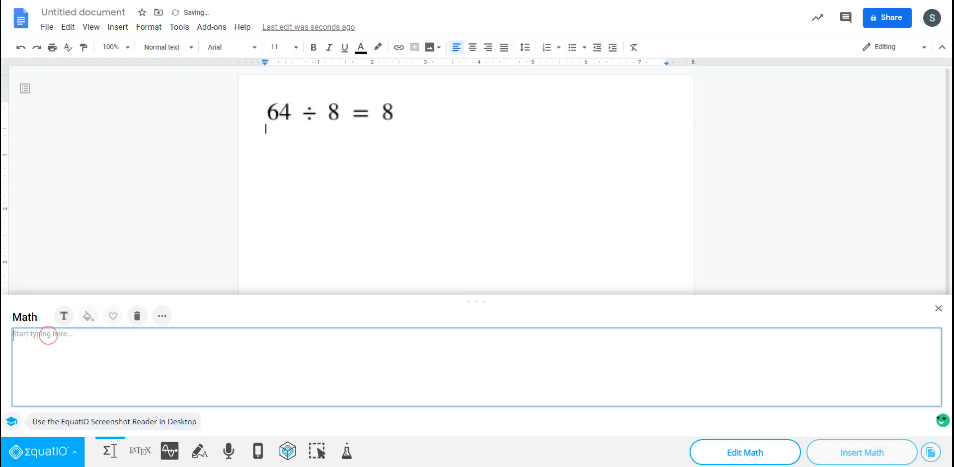
- Build the equation √49 = 7 with the General square root and insert it into the document
left_click(159, 322)
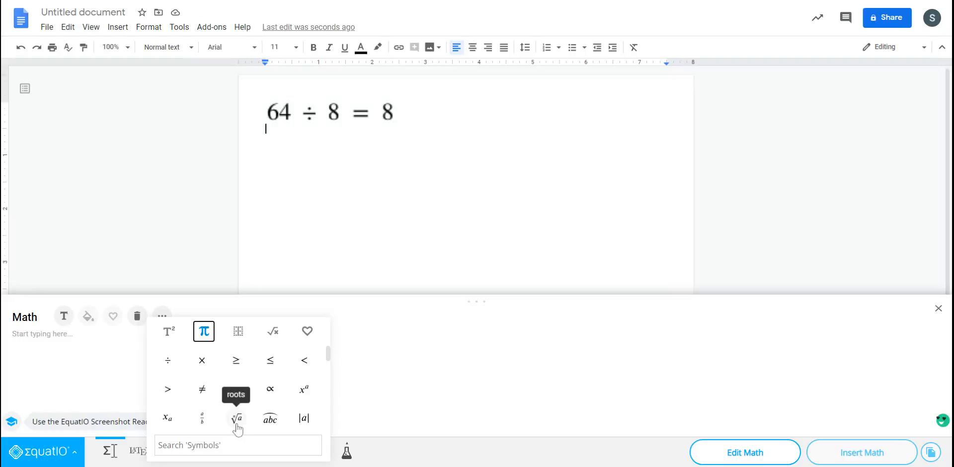
left_click(170, 333)
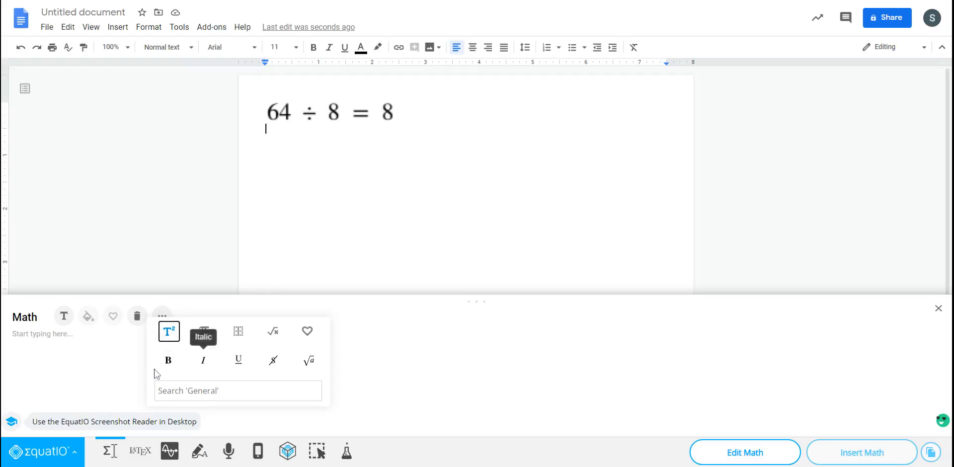
left_click(308, 360)
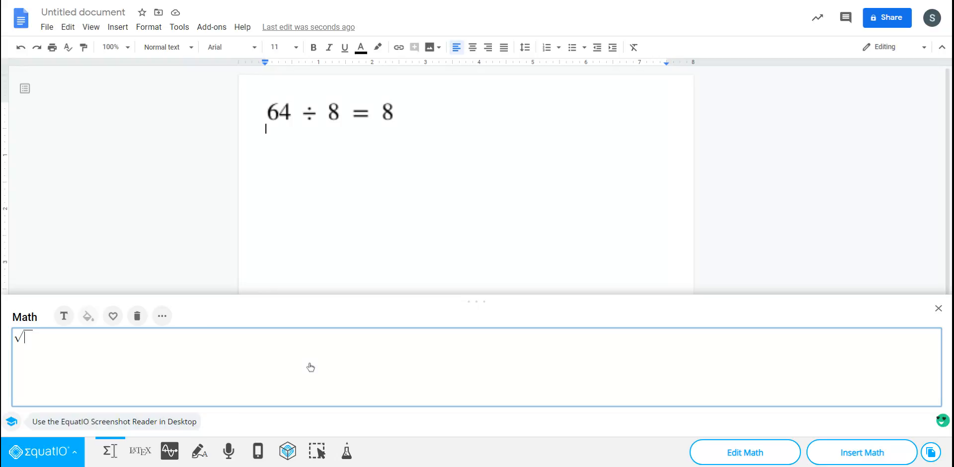
type("49")
left_click(860, 450)
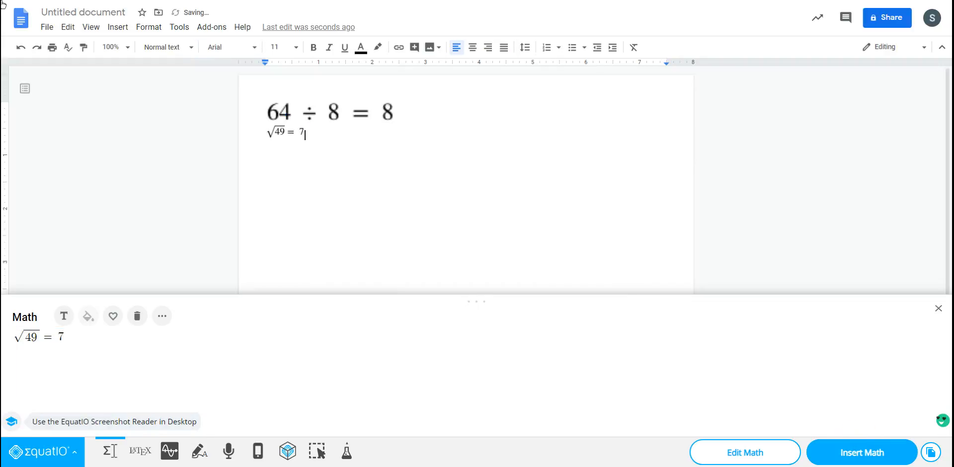
- Enlarge the square root equation in proportion to match the width of the division equation above it
left_click(392, 114)
left_click(395, 116)
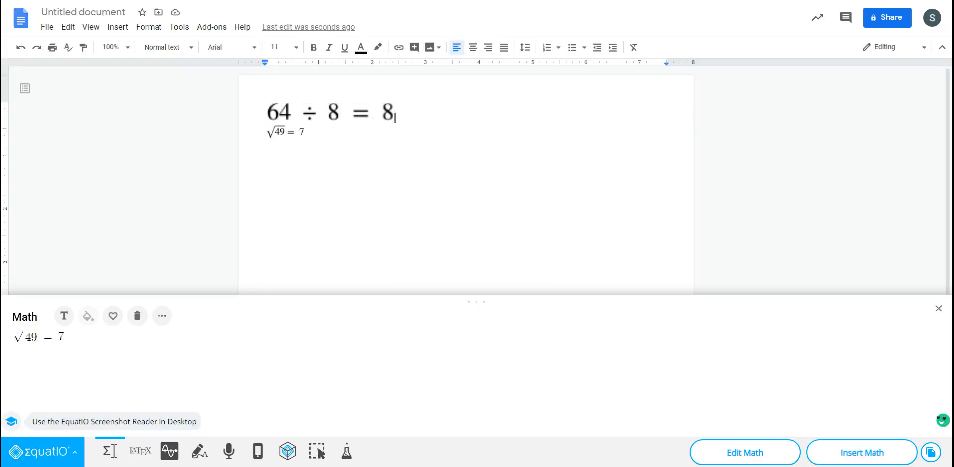
left_click(299, 132)
left_click_drag(304, 138, 373, 169)
left_click(309, 224)
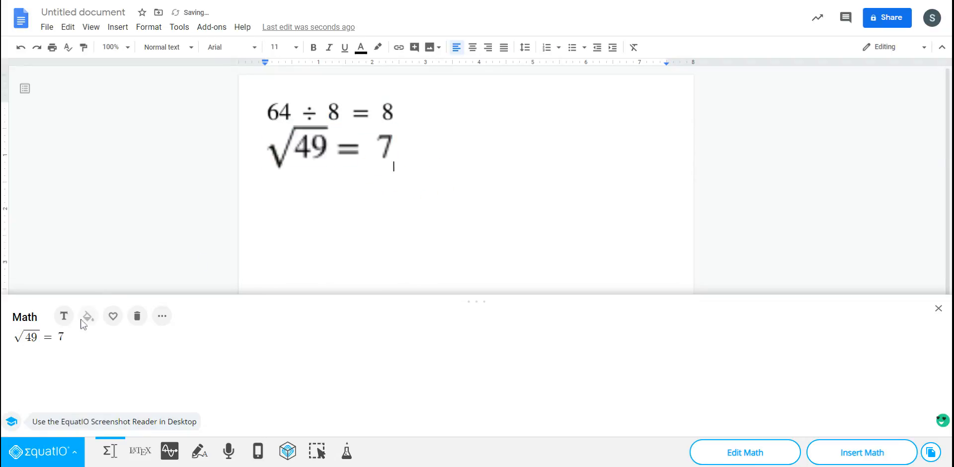
- Clear the square root equation from the equation editor
left_click(169, 320)
left_click(65, 338)
key("BackSpace")
key("BackSpace")
key("BackSpace")
key("BackSpace")
- Add the Subtraction (2 digit vertical) layout to the empty equation editor
left_click(162, 316)
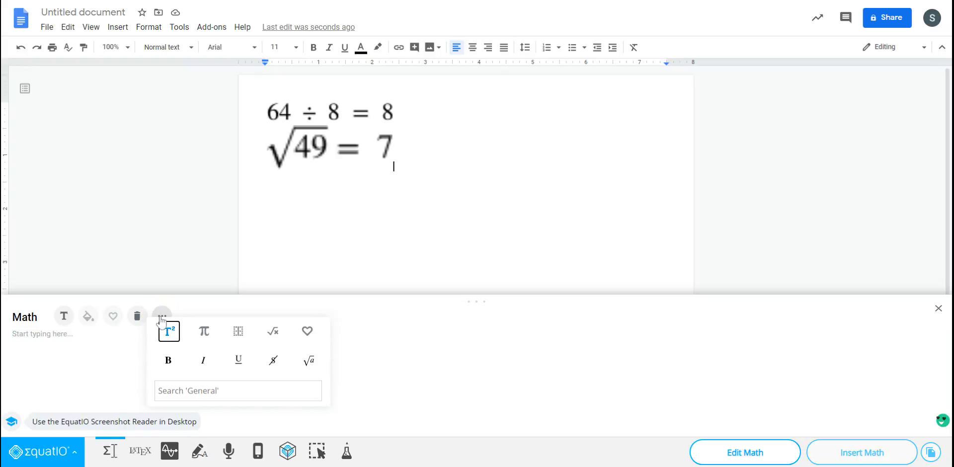
left_click(204, 333)
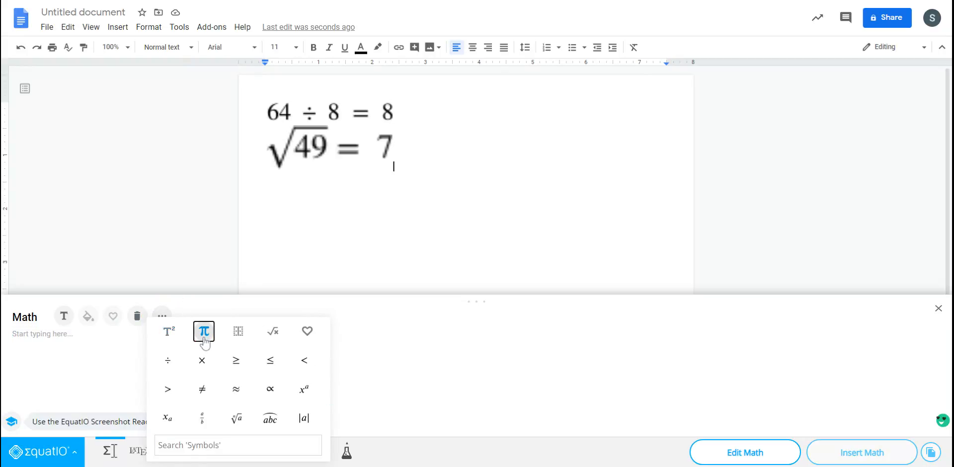
scroll(215, 410, "down", 2)
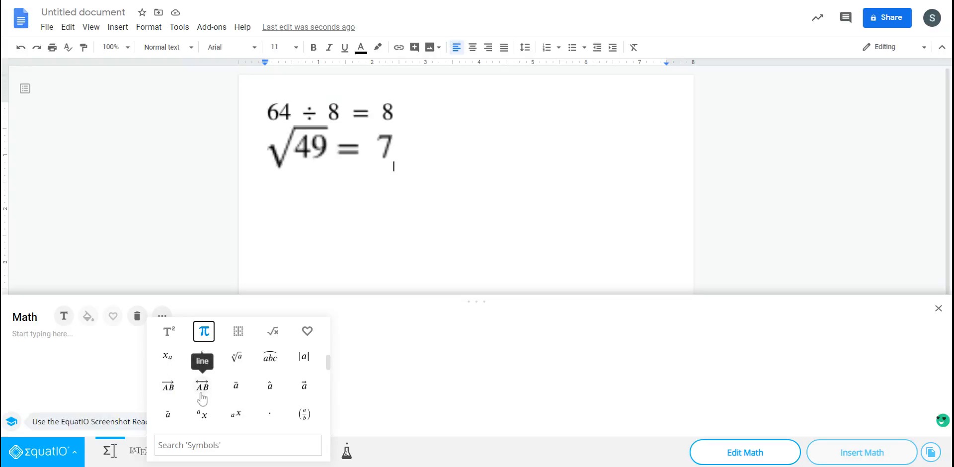
left_click(239, 333)
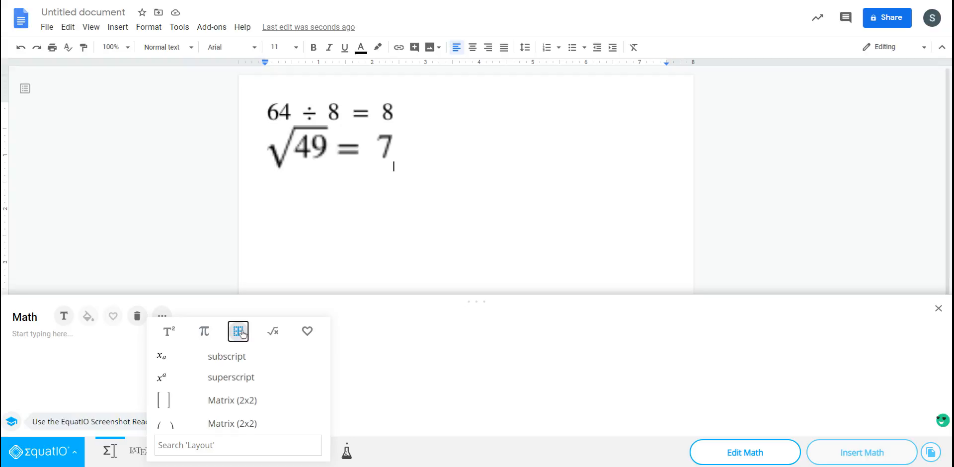
scroll(203, 408, "down", 5)
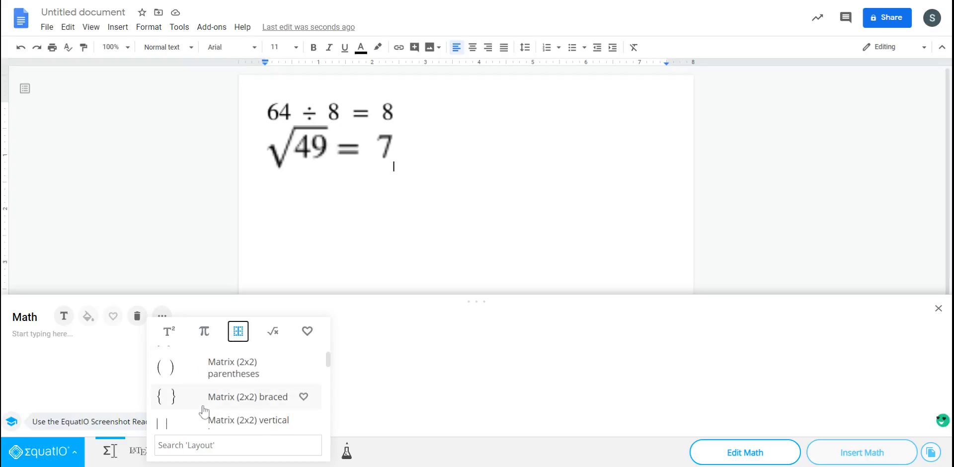
scroll(203, 411, "down", 8)
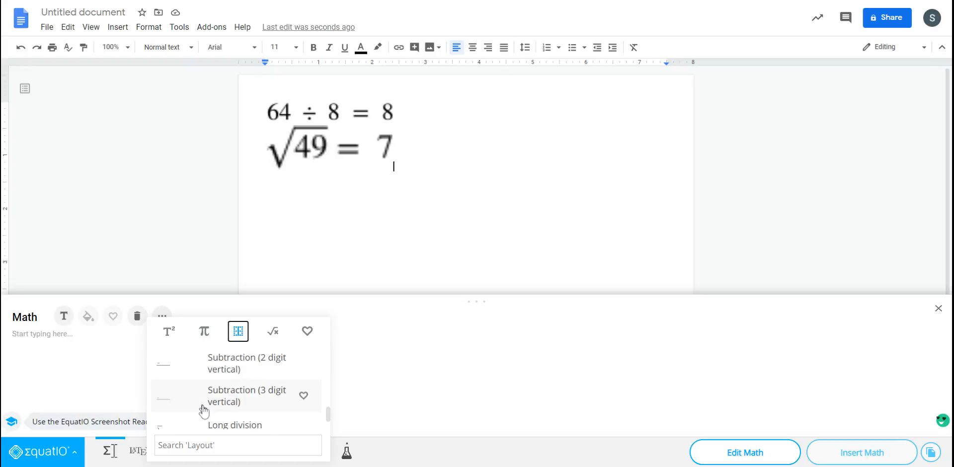
scroll(204, 410, "down", 2)
scroll(200, 405, "up", 2)
left_click(229, 373)
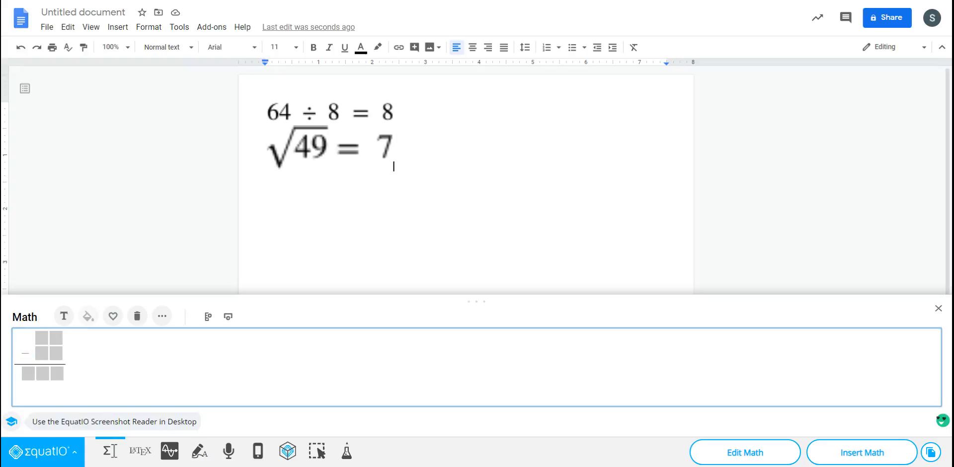
- Fill in the vertical subtraction with 100 in the upper row and 87 in the row below it
type("10")
key("BackSpace")
left_click(41, 337)
type("0")
key("Right")
type("0")
left_click(41, 353)
type("8")
left_click(56, 353)
type("7")
- Enter 13 as the subtraction's result and insert the finished problem into the document
left_click(42, 373)
type("1")
left_click(58, 373)
type("3")
left_click(869, 457)
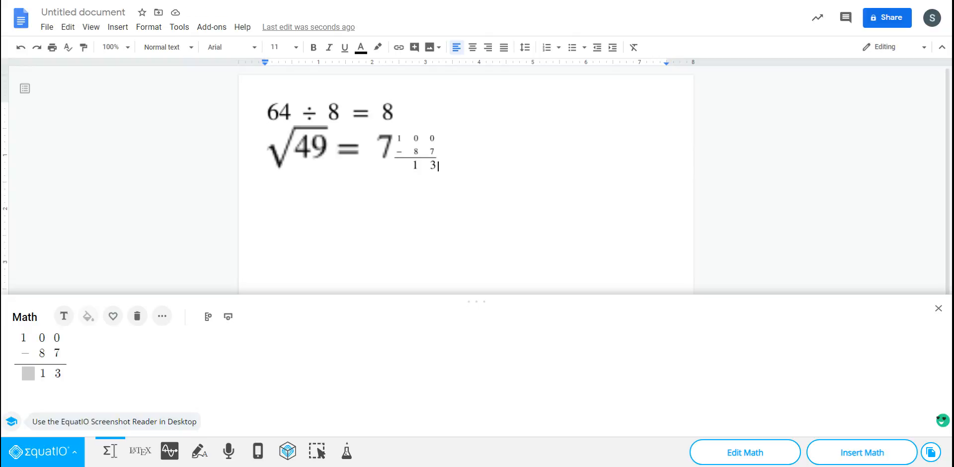
- Move the inserted subtraction problem onto a new line below the square root equation
left_click(426, 150)
left_click(396, 148)
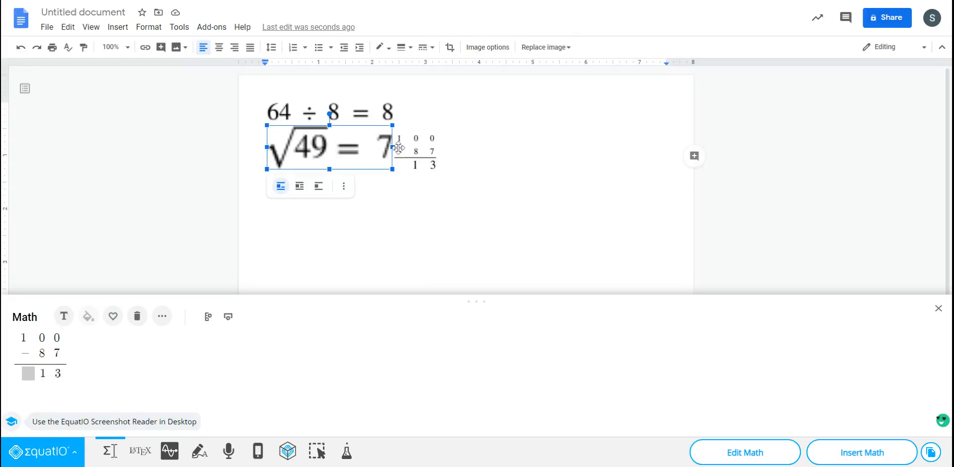
left_click(397, 148)
key("Return")
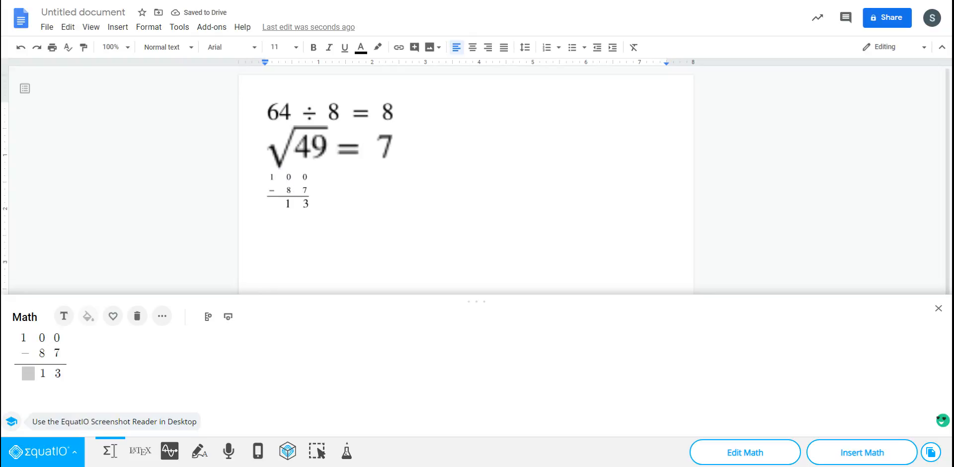
- Try to add the Long division layout while the subtraction problem is still in the equation editor
left_click(162, 316)
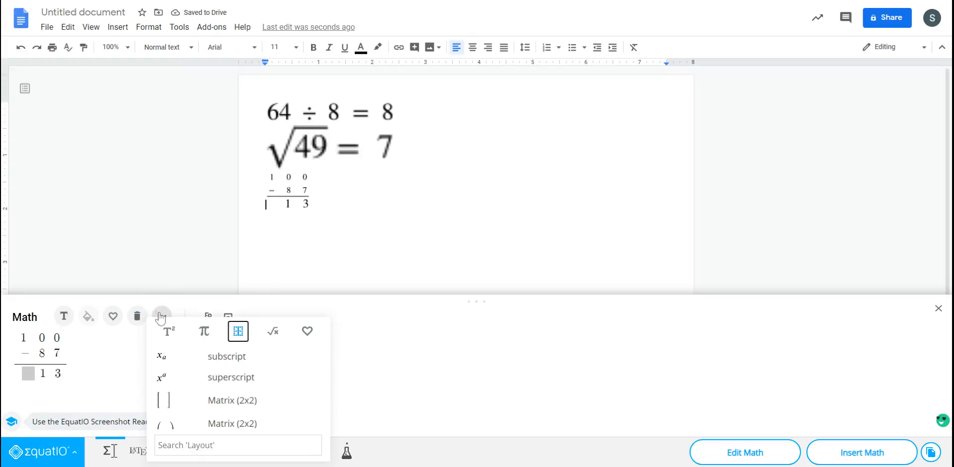
scroll(197, 370, "down", 5)
scroll(196, 371, "down", 5)
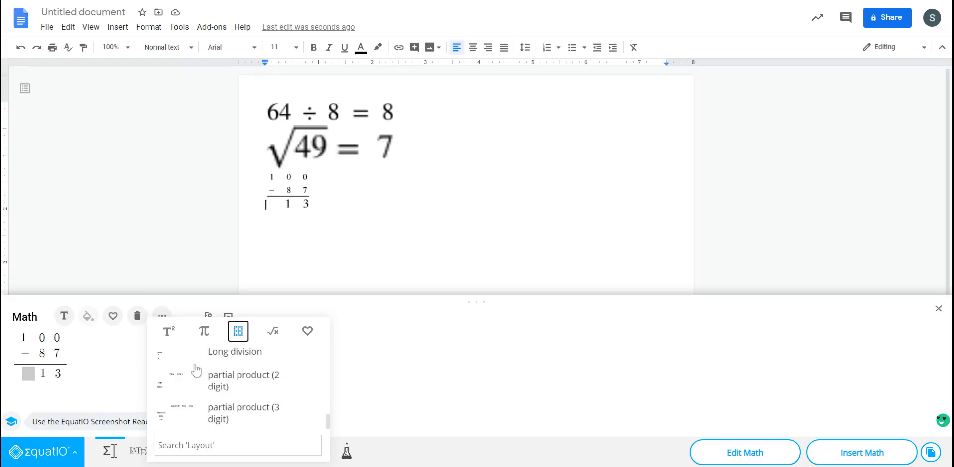
scroll(213, 421, "up", 2)
left_click(213, 417)
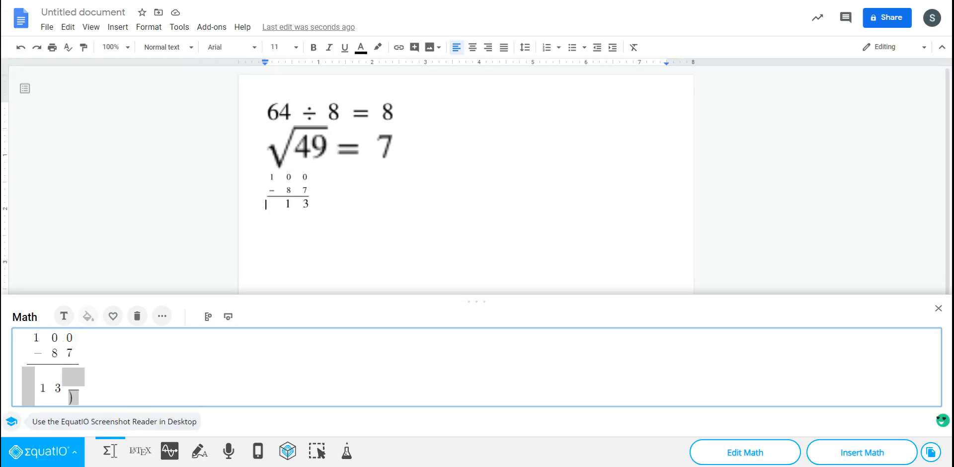
- Clear the entire contents of the equation editor, including the subtraction problem
key("BackSpace")
key("BackSpace")
key("BackSpace")
key("BackSpace")
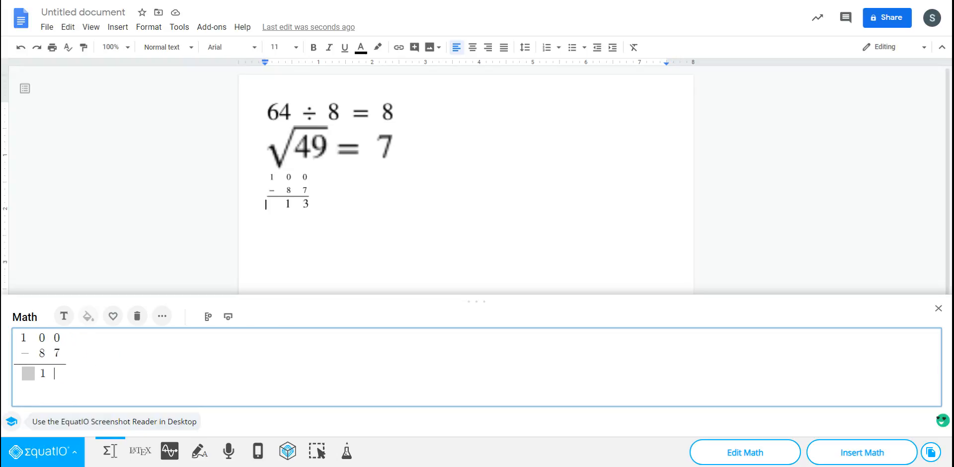
key("BackSpace")
key("ctrl+a")
key("BackSpace")
- Add the Long division layout, enter 634 as the dividend and add a blank row below it
left_click(162, 316)
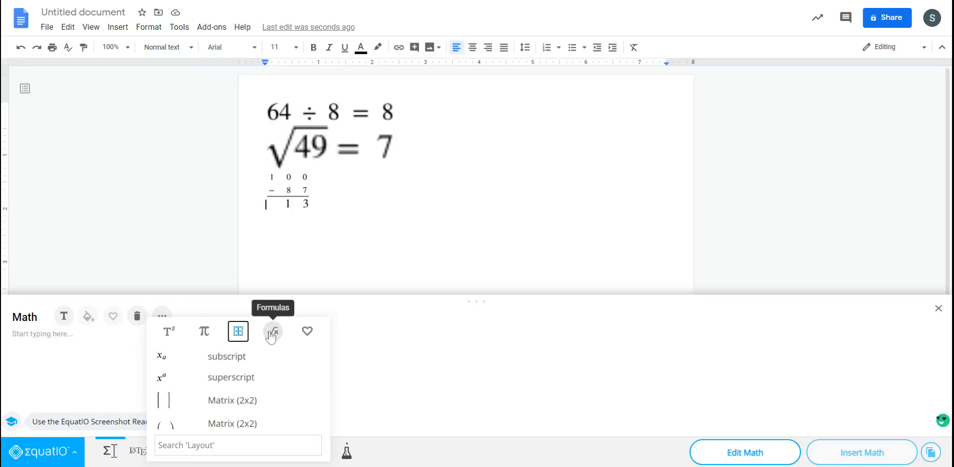
scroll(235, 387, "down", 6)
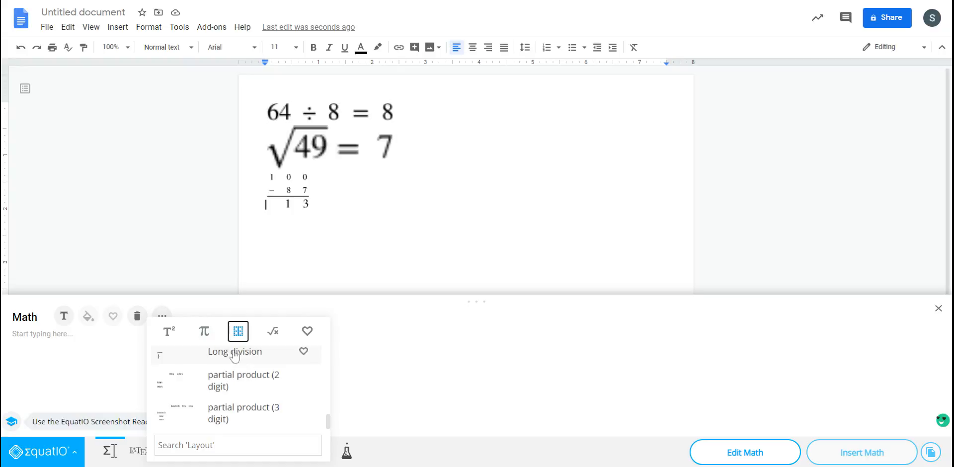
left_click(235, 354)
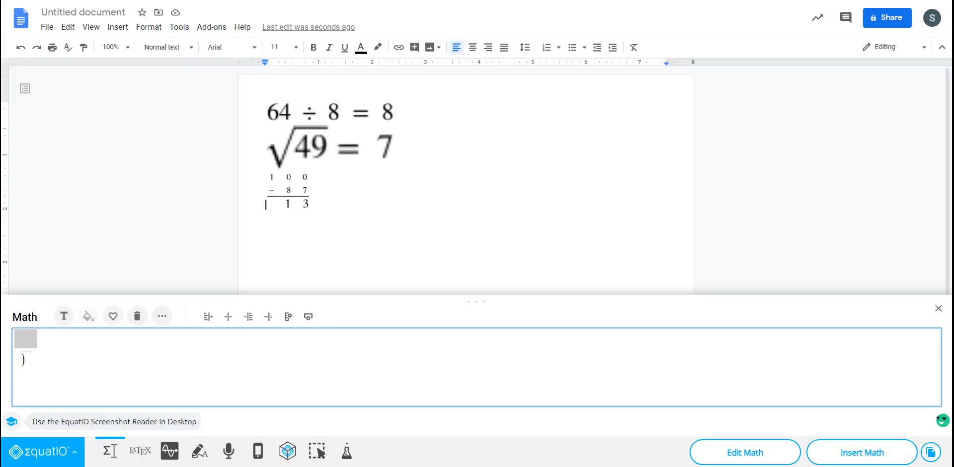
type("634")
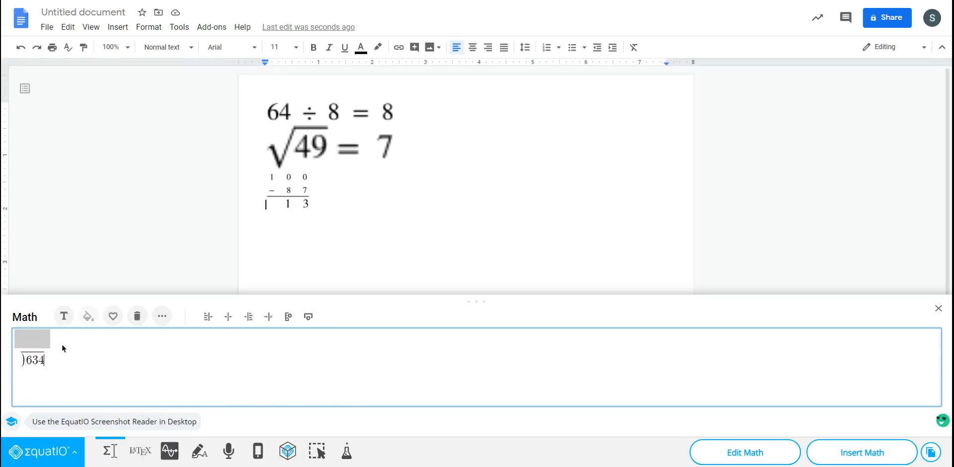
left_click(58, 373)
left_click(39, 339)
left_click(45, 360)
key("Return")
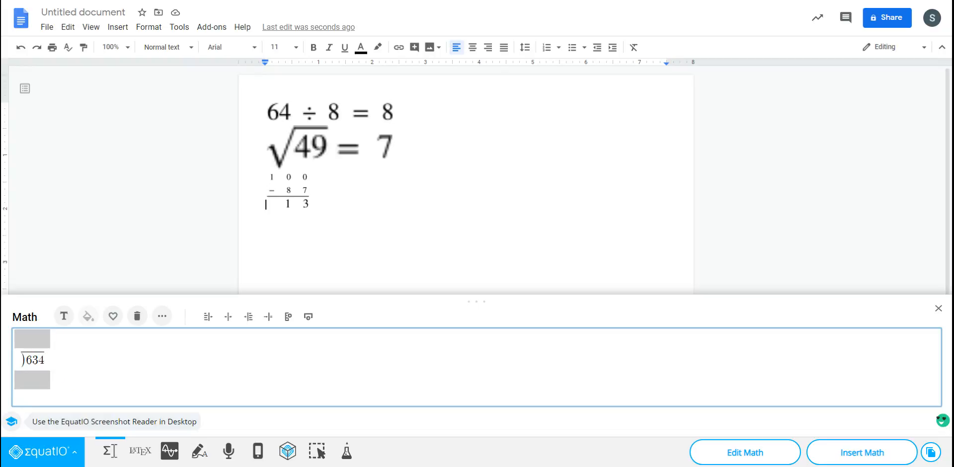
- Enter 7 in the quotient row above 634 and place the cursor in the row below the dividend
left_click(38, 380)
left_click(38, 339)
left_click(19, 361)
left_click(38, 339)
left_click(23, 360)
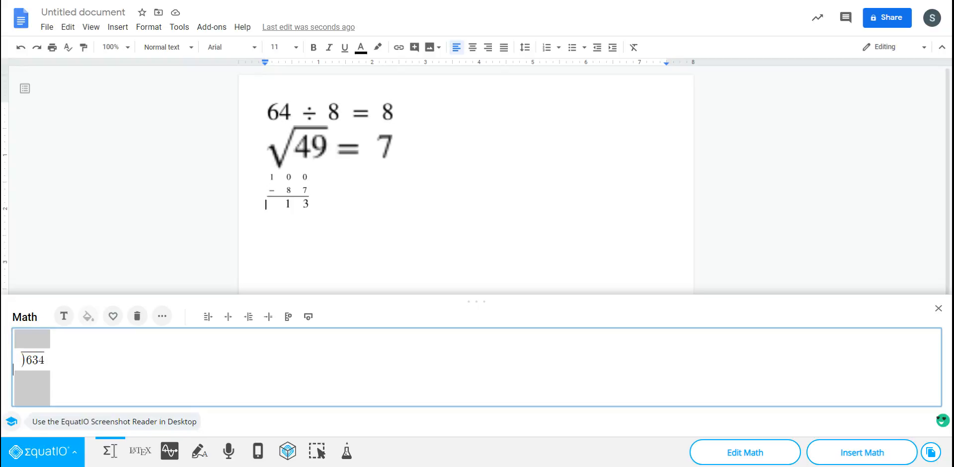
left_click(31, 338)
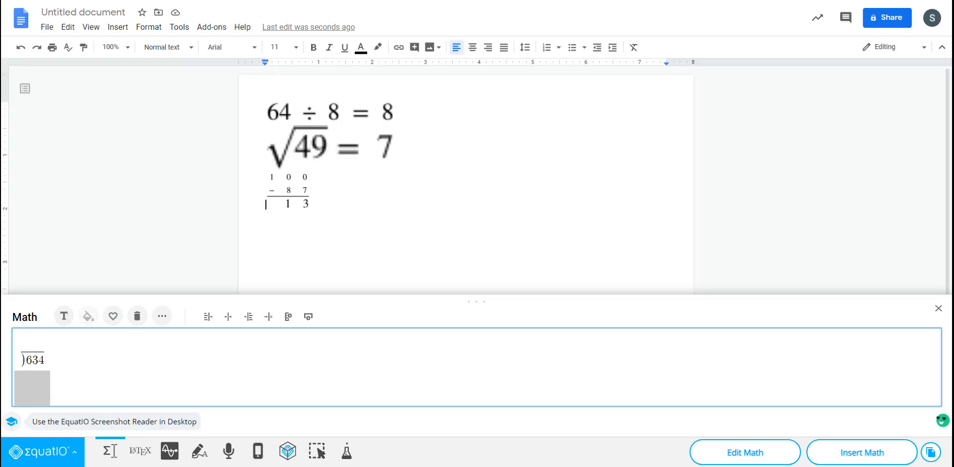
key("Down")
key("Down")
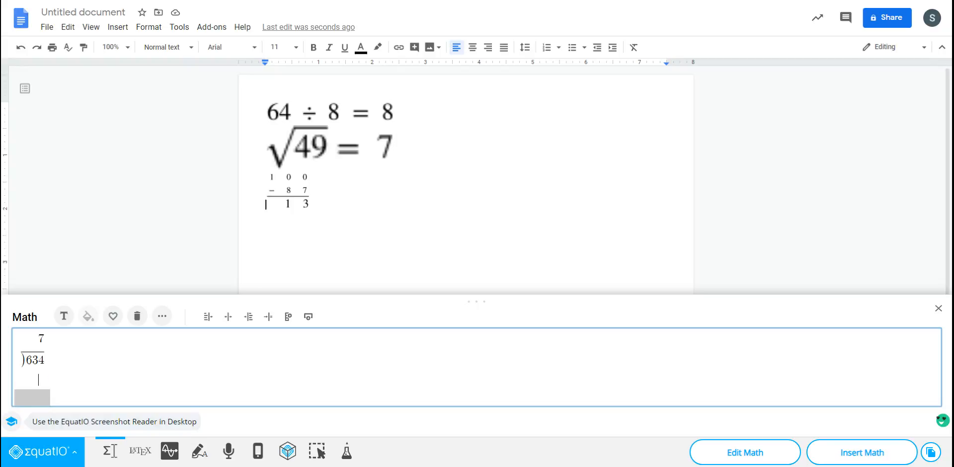
- Delete the long division problem from the equation editor
key("BackSpace")
key("BackSpace")
key("BackSpace")
key("BackSpace")
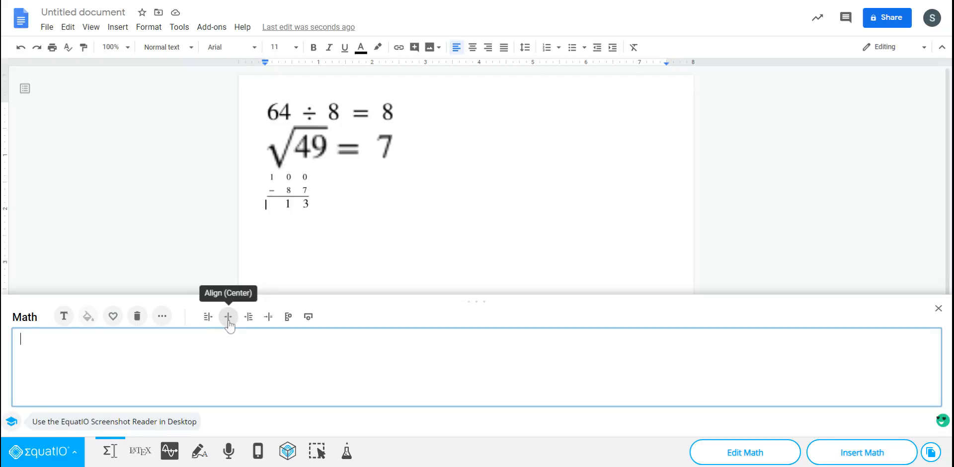
- Look through the ready-made formulas offered in the Formulas category
left_click(162, 318)
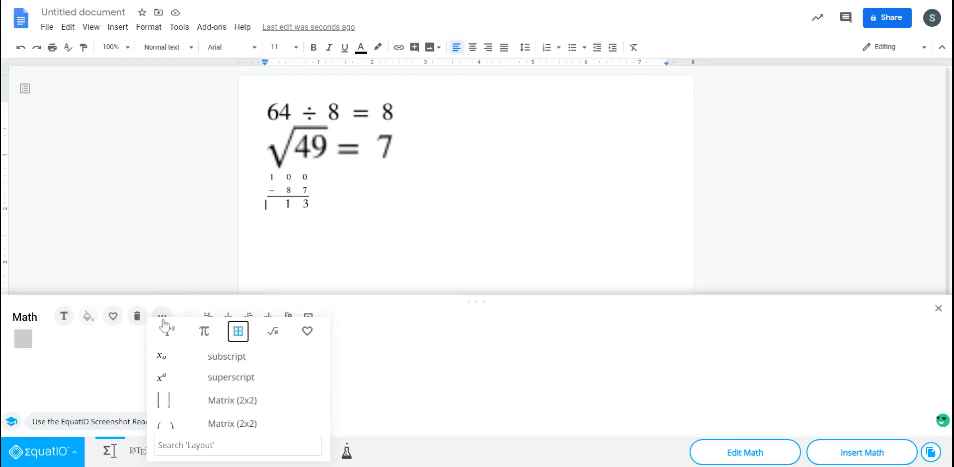
left_click(273, 333)
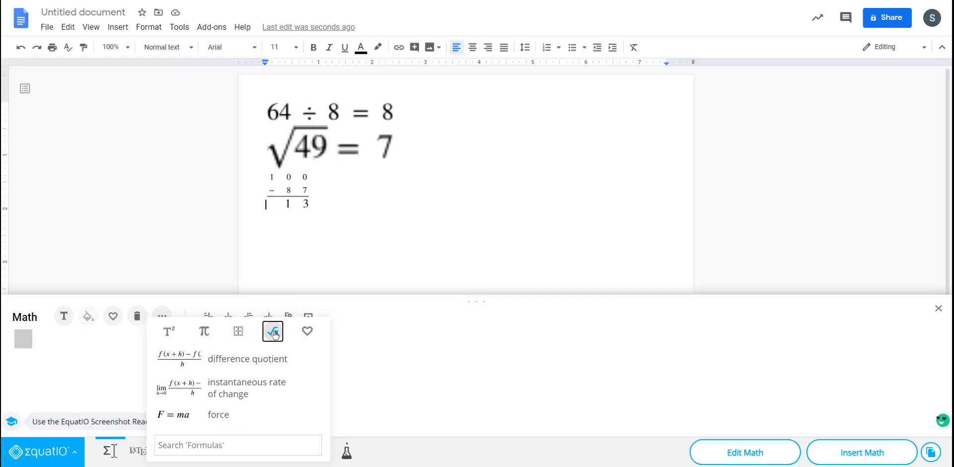
scroll(234, 369, "down", 5)
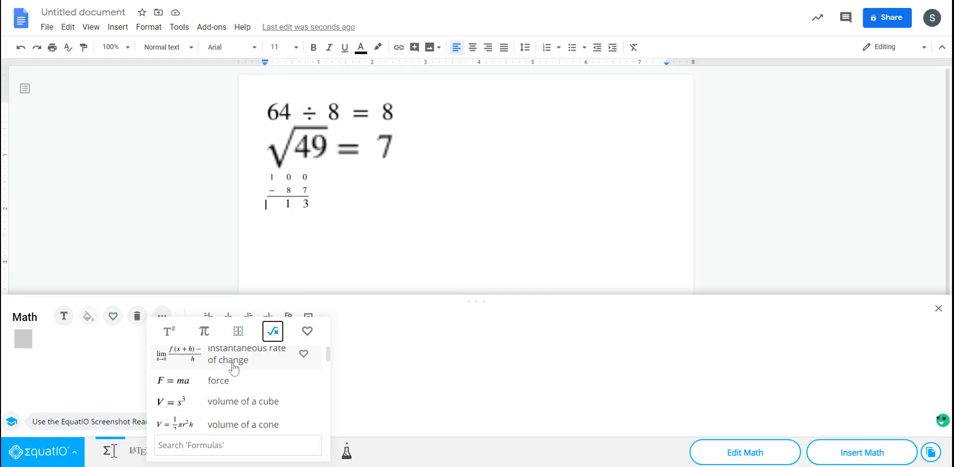
scroll(234, 367, "up", 5)
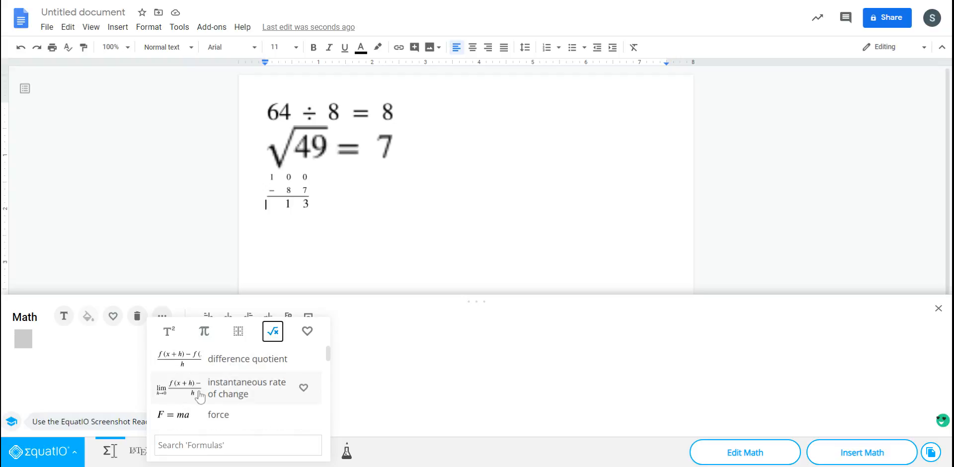
scroll(200, 396, "down", 3)
scroll(200, 396, "down", 2)
scroll(200, 396, "up", 2)
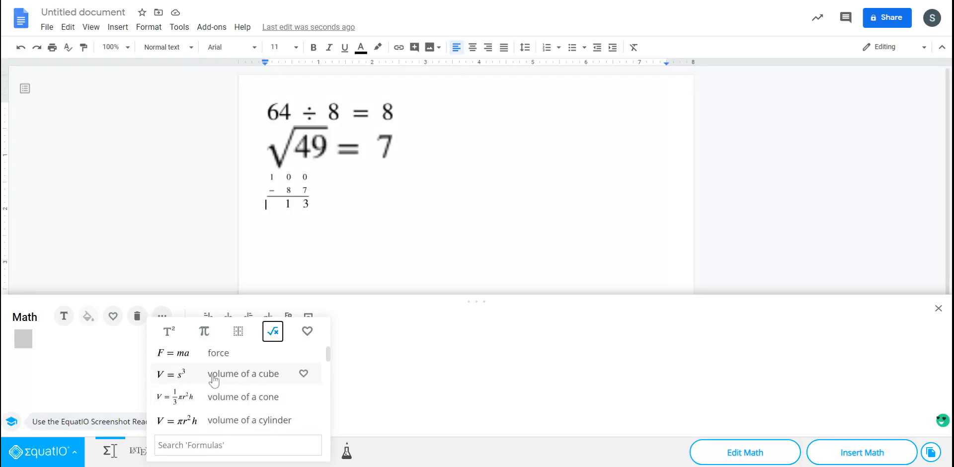
scroll(211, 380, "down", 4)
scroll(227, 393, "down", 4)
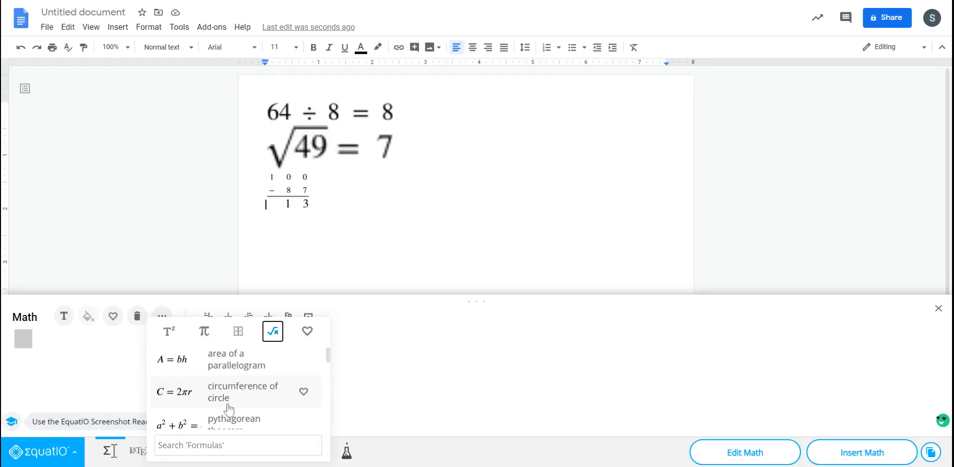
scroll(227, 408, "down", 3)
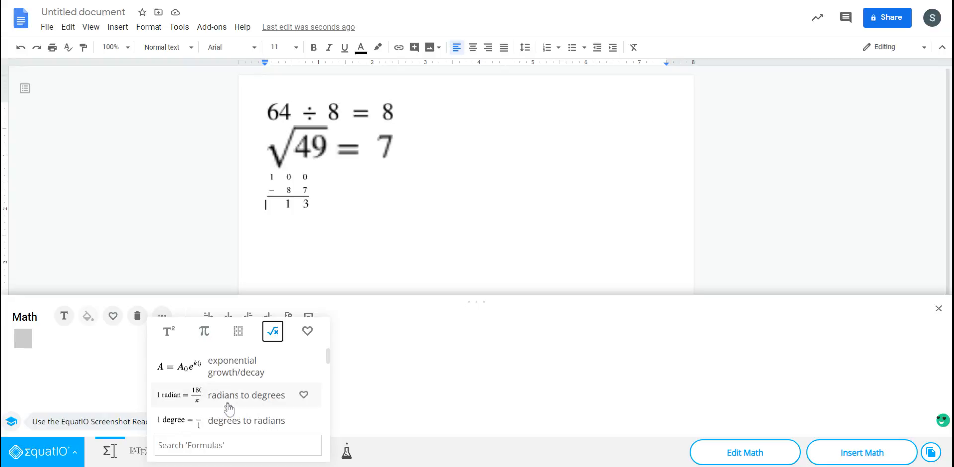
scroll(228, 403, "up", 2)
scroll(228, 405, "down", 10)
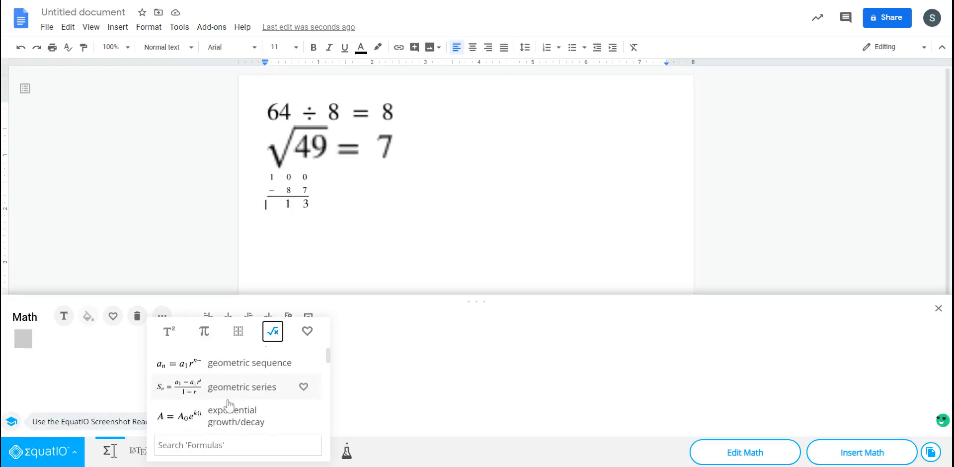
scroll(228, 405, "down", 8)
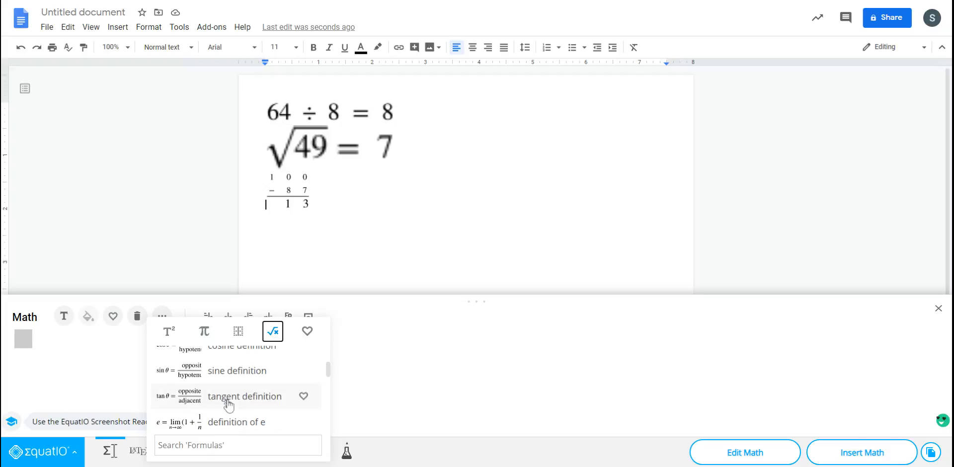
- Search the formulas for "perimeter" and add the perimeter of a square formula to the equation editor
left_click(231, 445)
type("perimeter")
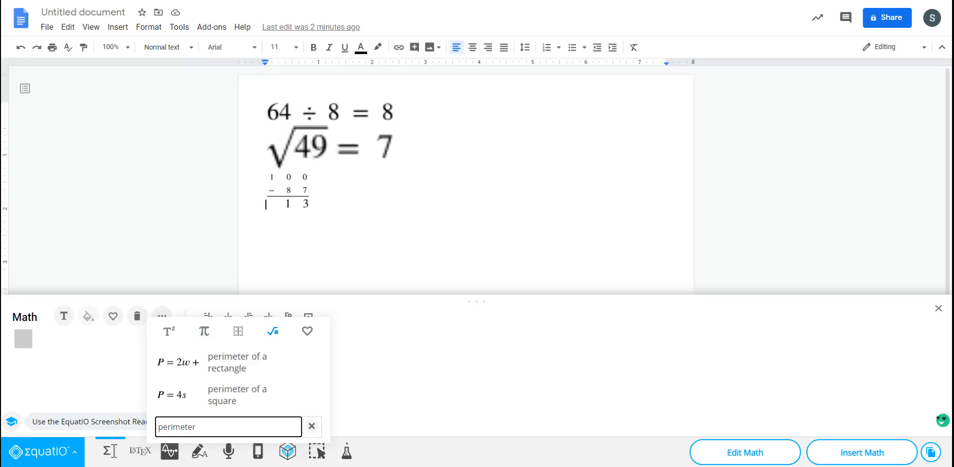
left_click(188, 398)
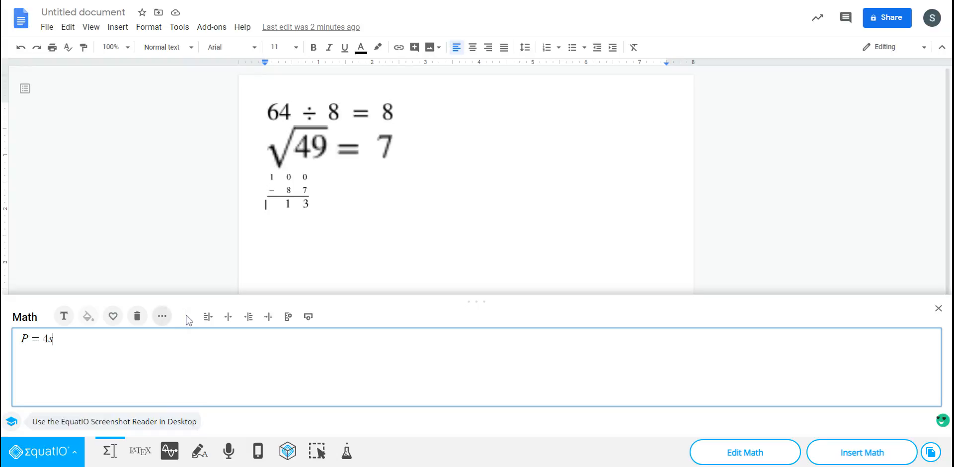
- Search the saved favorites for "perimeter formula" and clear the search text
left_click(163, 316)
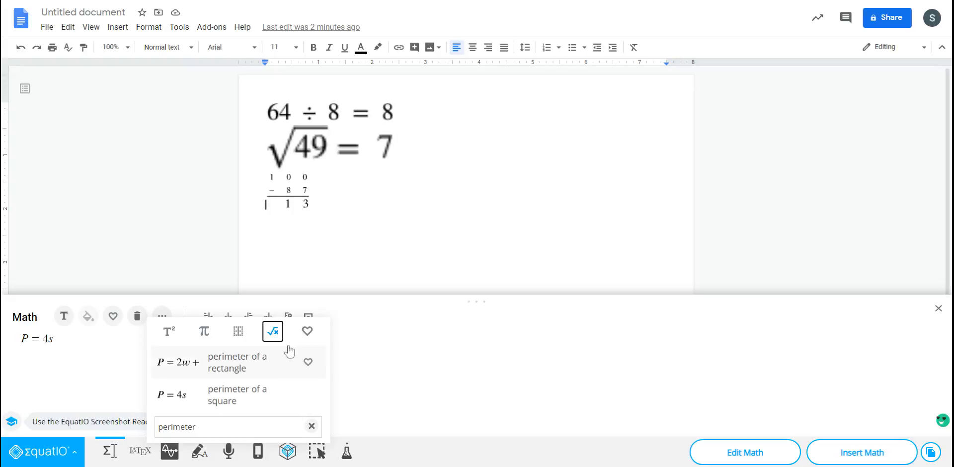
left_click(307, 333)
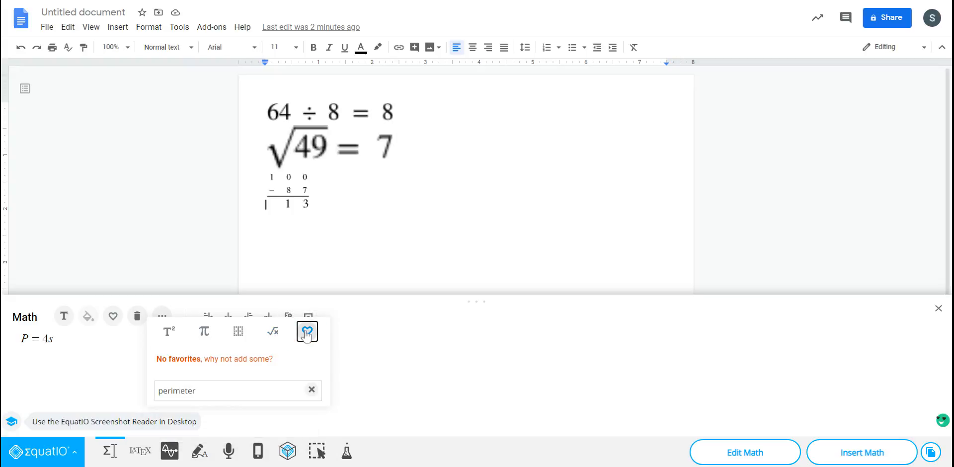
left_click(203, 392)
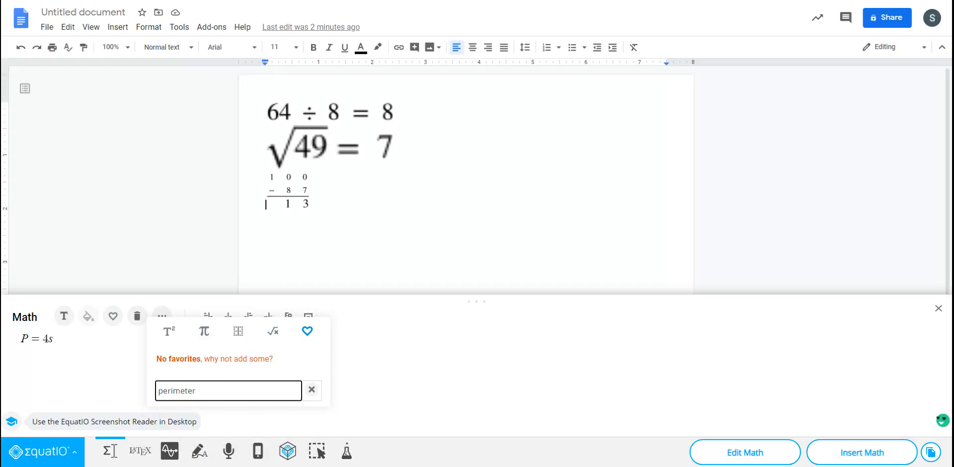
type("forumla")
key("BackSpace")
key("BackSpace")
key("BackSpace")
key("BackSpace")
type("mula")
left_click_drag(254, 359, 173, 364)
left_click(161, 361)
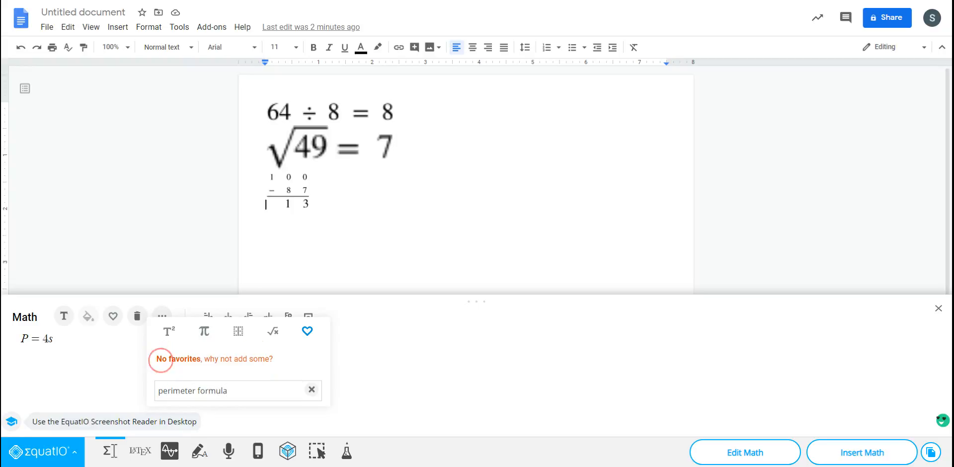
left_click(311, 389)
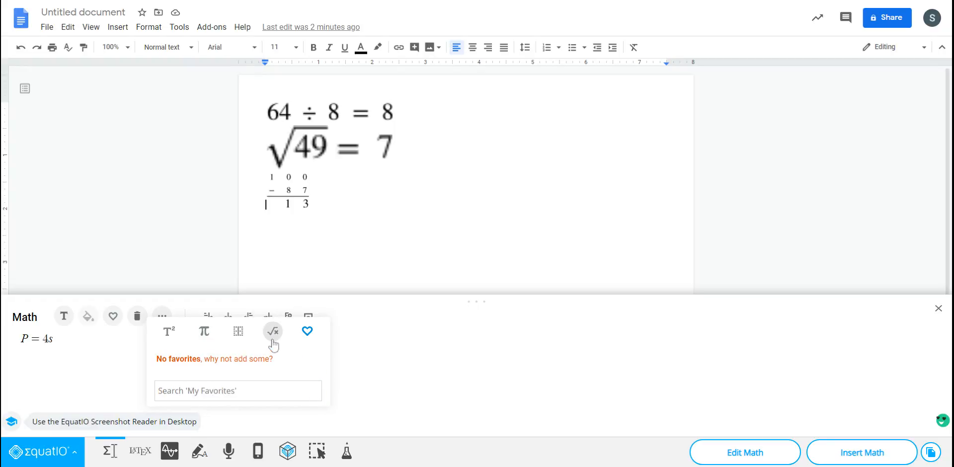
- Look through the available math symbols without adding any to the P = 4s formula
left_click(364, 350)
left_click(336, 300)
left_click(289, 191)
left_click(173, 319)
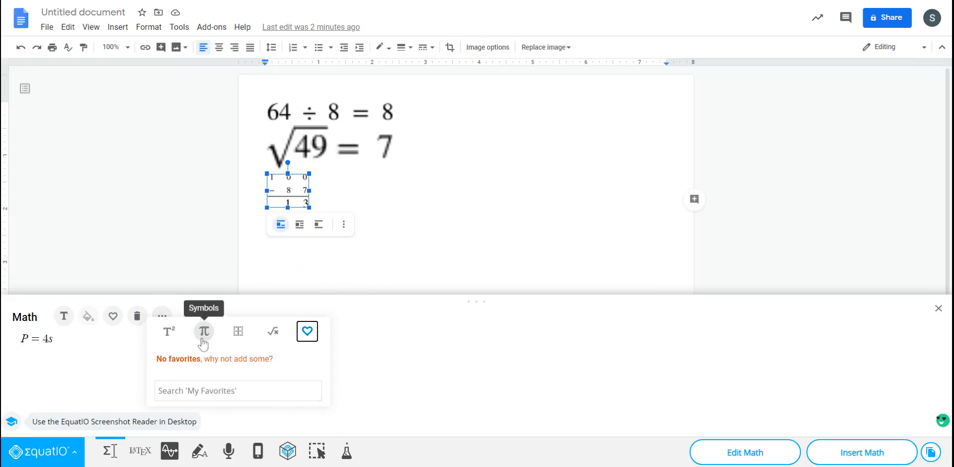
left_click(202, 339)
scroll(221, 377, "down", 6)
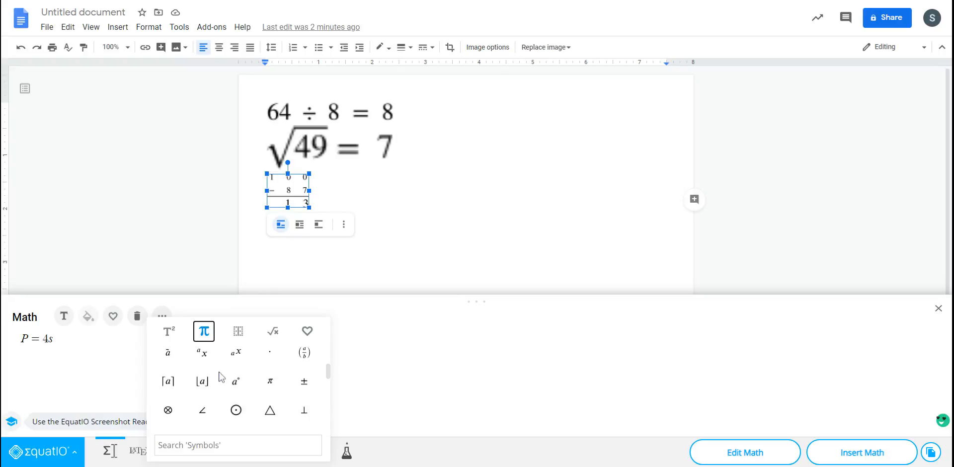
left_click(404, 365)
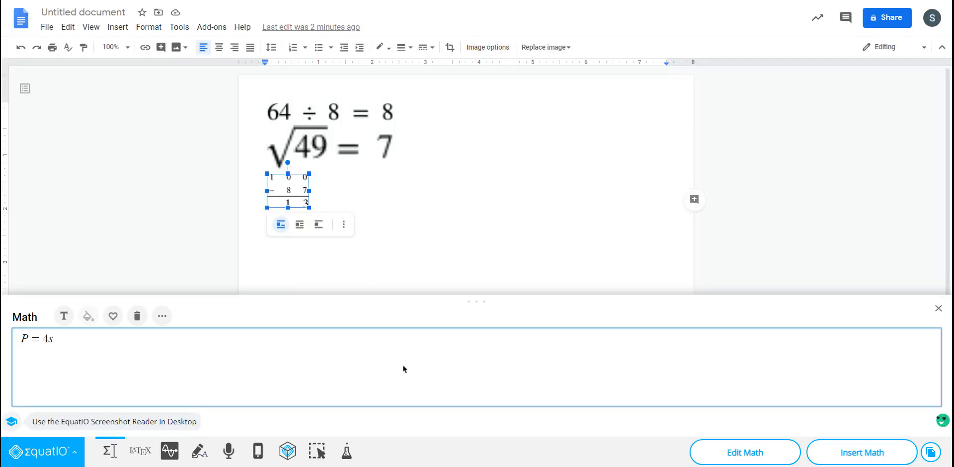
- View the formula's LaTeX code, switch to handwriting input, and delete P = 4s from the math area
left_click(138, 451)
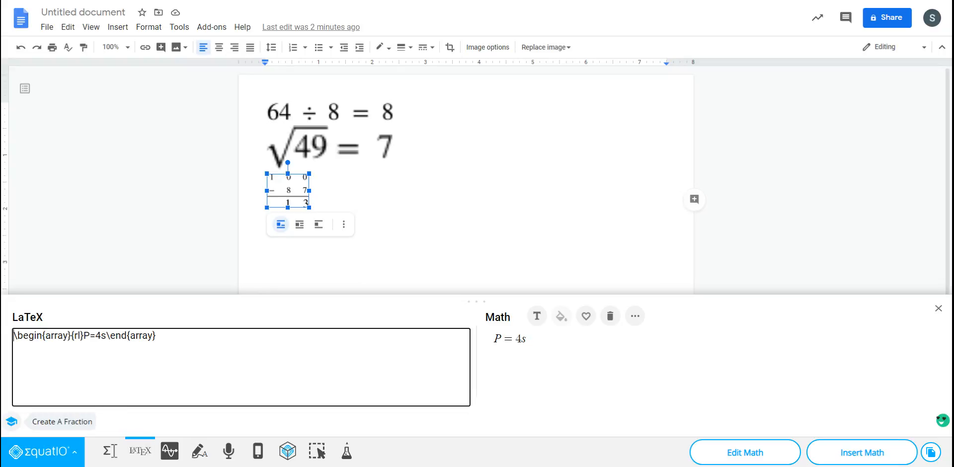
left_click(199, 452)
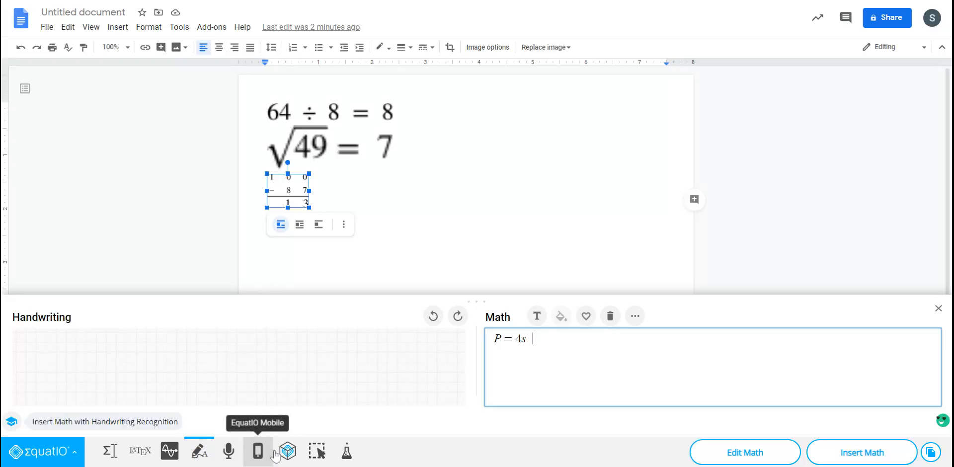
left_click_drag(530, 338, 495, 333)
key("BackSpace")
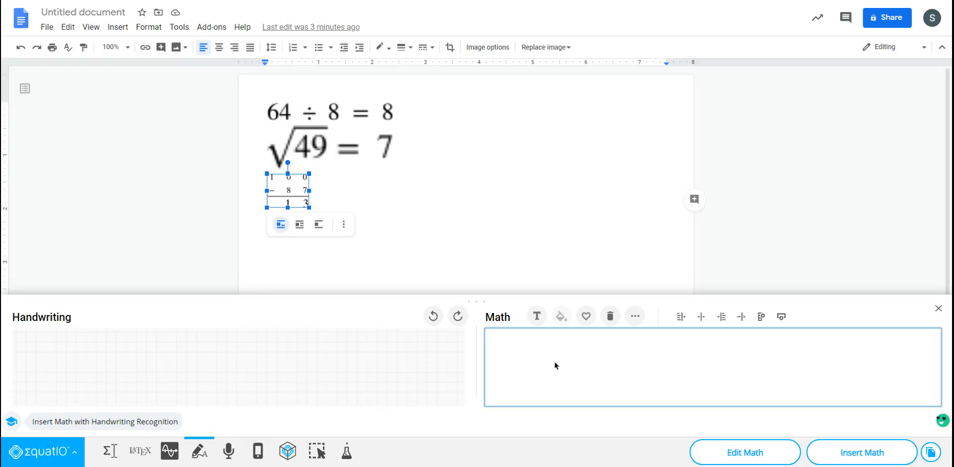
- Handwrite the square root of 64 and select the recognized expression in the math area
mouse_move(230, 342)
left_mouse_down()
mouse_move(166, 341)
mouse_move(148, 399)
mouse_move(136, 375)
mouse_move(183, 397)
mouse_move(174, 385)
left_mouse_up()
left_click_drag(205, 348, 223, 380)
left_click_drag(218, 354, 219, 393)
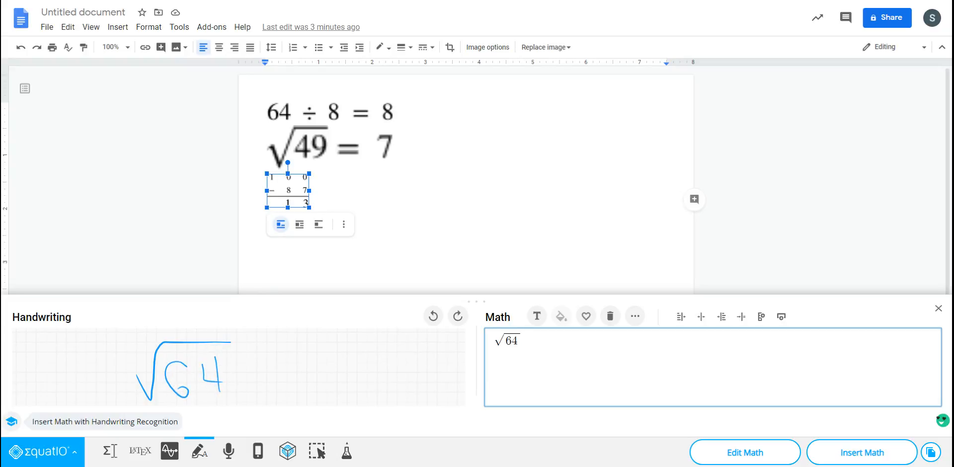
left_click_drag(522, 341, 503, 344)
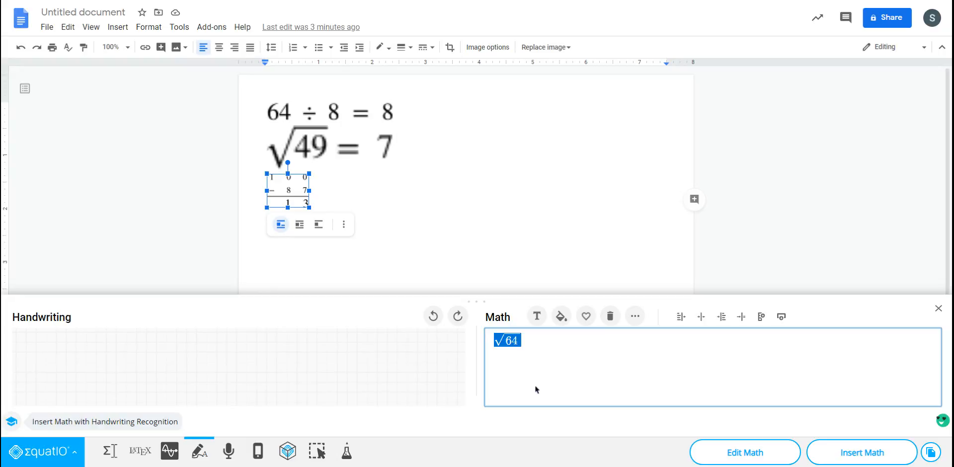
- Handwrite (2x + 3) = 99 on the handwriting grid
left_click_drag(83, 342, 89, 393)
mouse_move(101, 363)
left_mouse_down()
mouse_move(107, 387)
mouse_move(119, 388)
left_mouse_up()
left_click_drag(126, 370, 145, 386)
left_click_drag(149, 371, 137, 383)
left_click_drag(169, 364, 170, 385)
left_click_drag(159, 380, 172, 381)
mouse_move(189, 350)
left_mouse_down()
mouse_move(203, 358)
mouse_move(200, 381)
left_mouse_up()
mouse_move(217, 345)
left_mouse_down()
mouse_move(221, 388)
mouse_move(268, 370)
mouse_move(270, 389)
left_mouse_up()
left_click_drag(304, 350, 313, 384)
mouse_move(340, 354)
left_mouse_down()
mouse_move(334, 347)
mouse_move(341, 381)
left_mouse_up()
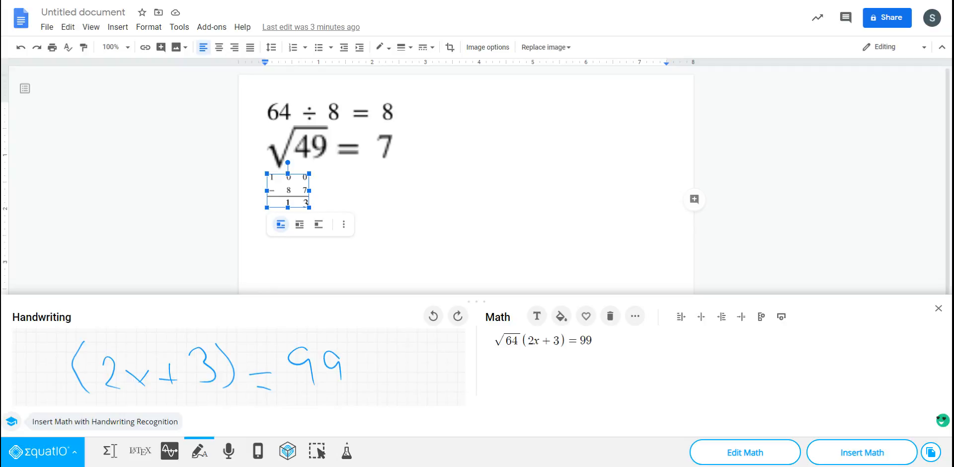
- Remove the square root of 64 in front of (2x + 3) = 99 and close the handwriting input
left_click(520, 341)
key("BackSpace")
key("BackSpace")
key("BackSpace")
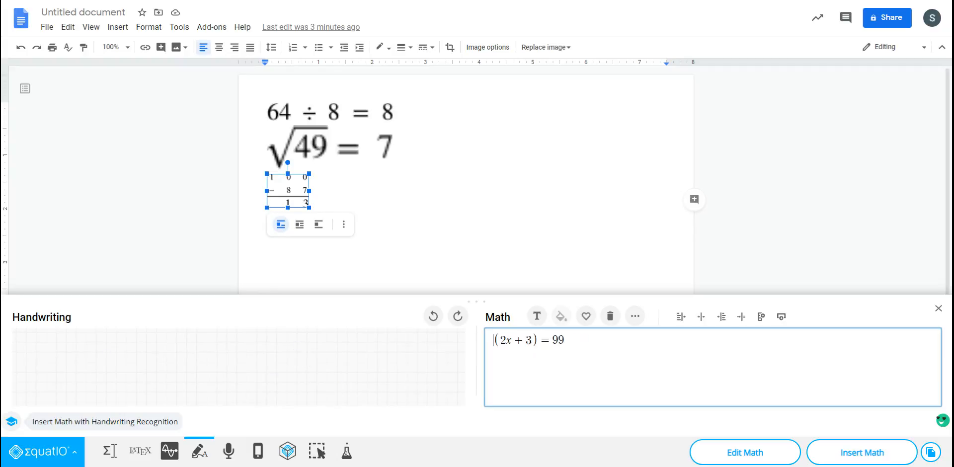
left_click(541, 376)
left_click(939, 308)
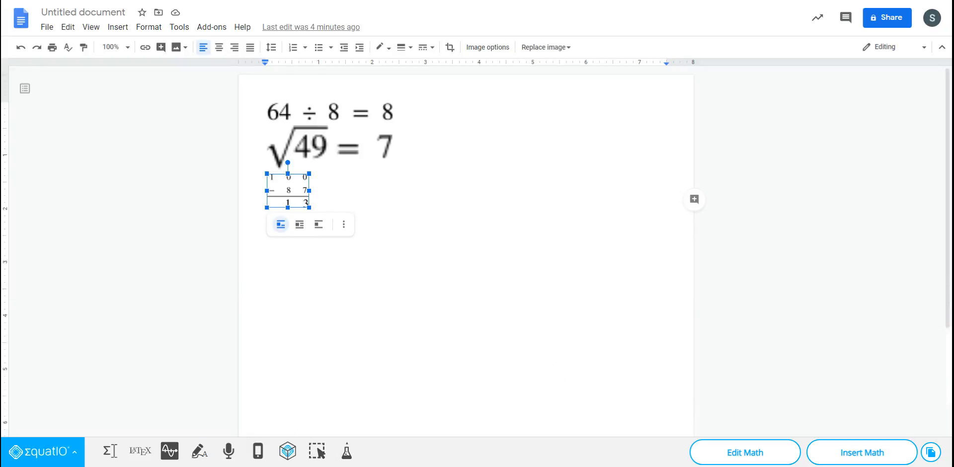
- Switch to speech input and delete the equation (2x + 3) = 99 from the math area
left_click(199, 451)
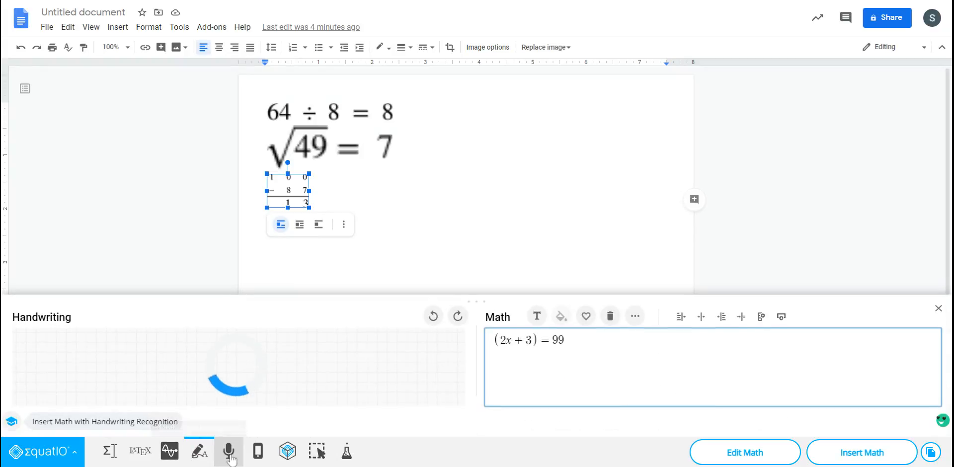
left_click(229, 450)
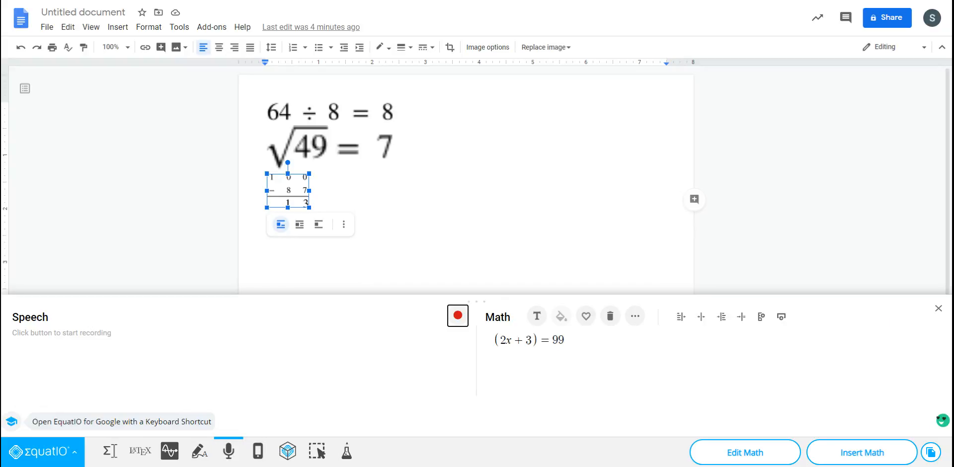
left_click_drag(558, 339, 473, 341)
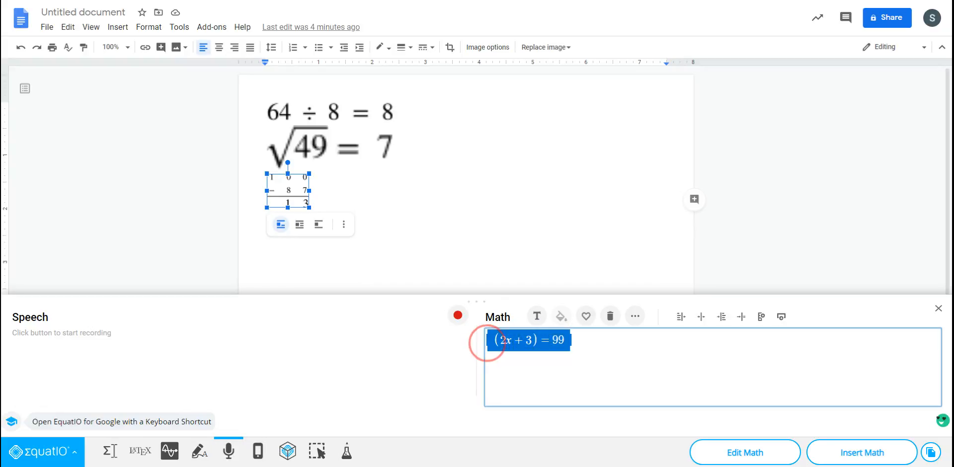
key("BackSpace")
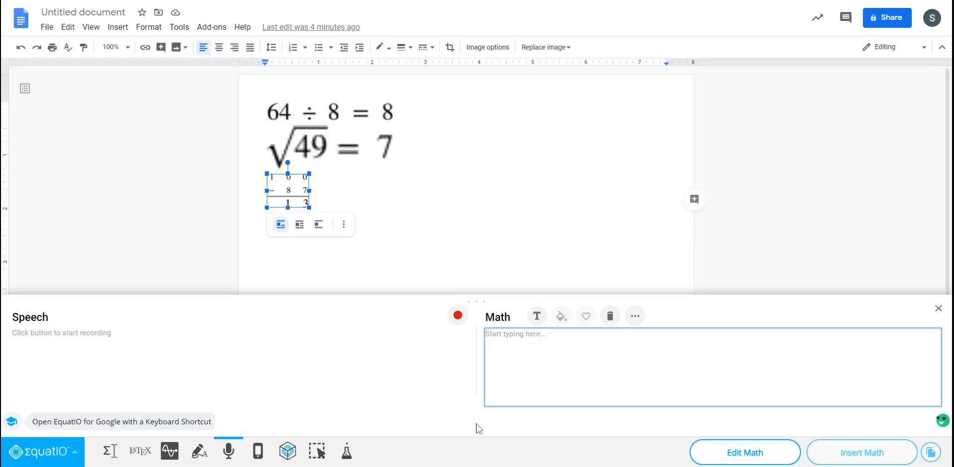
left_click(465, 380)
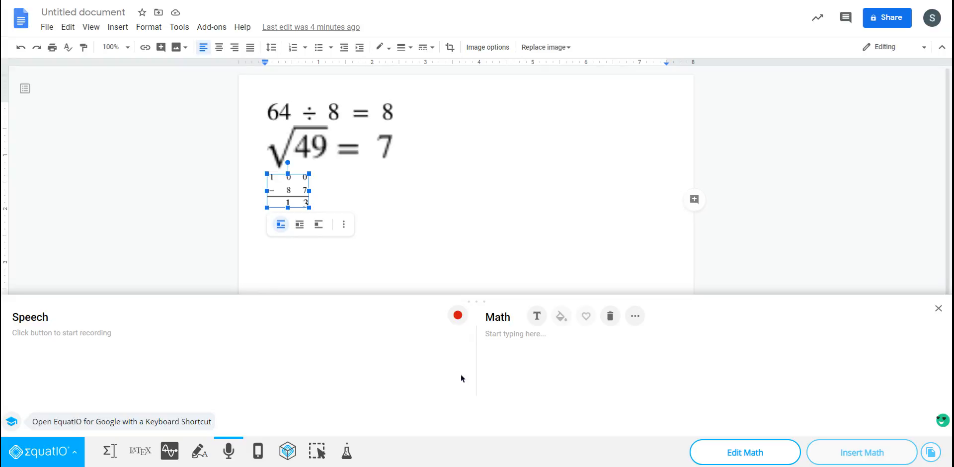
- Dictate "the square root of 49 is 7" as an equation, stop the recording, and close the speech input
left_click(122, 343)
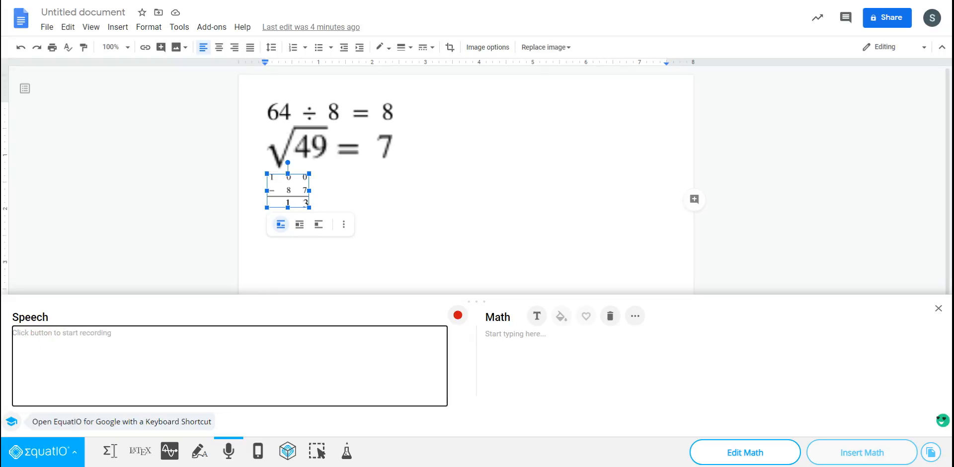
left_click(458, 316)
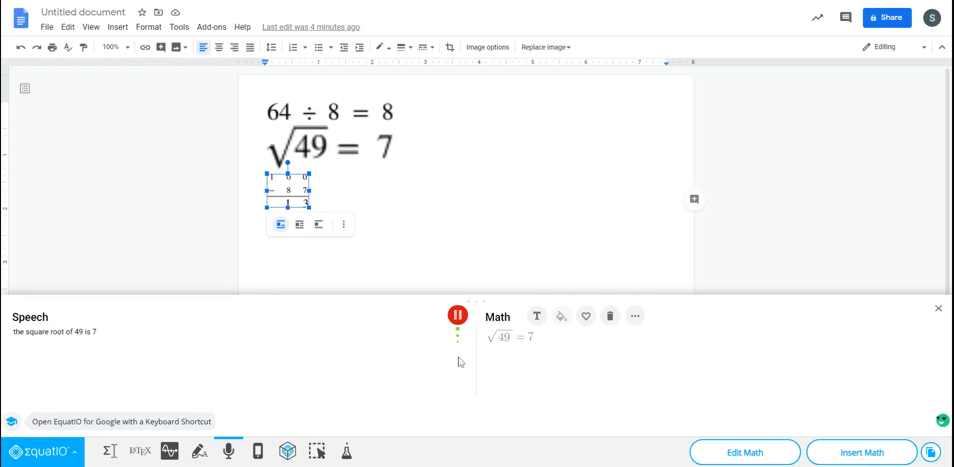
left_click(549, 342)
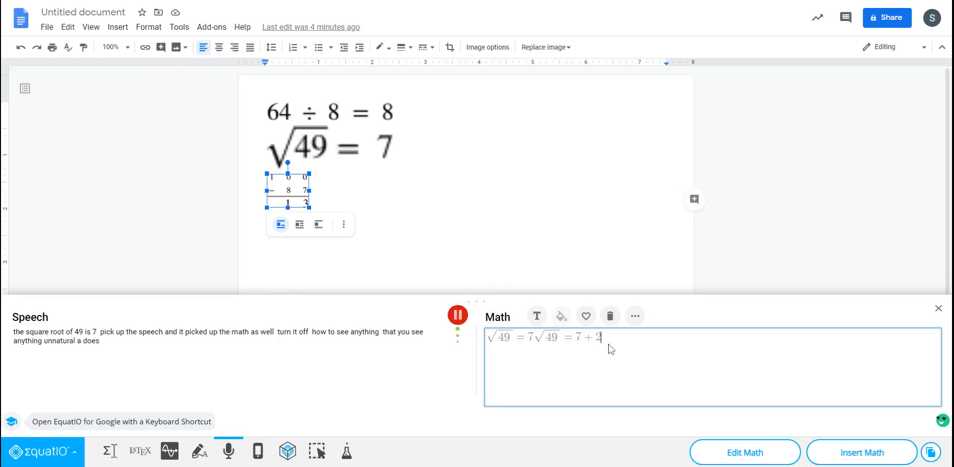
left_click(458, 315)
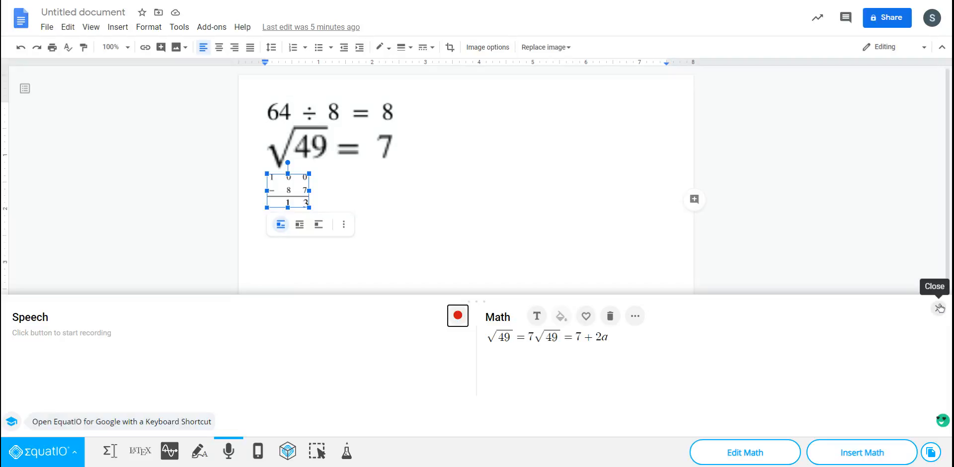
left_click(939, 308)
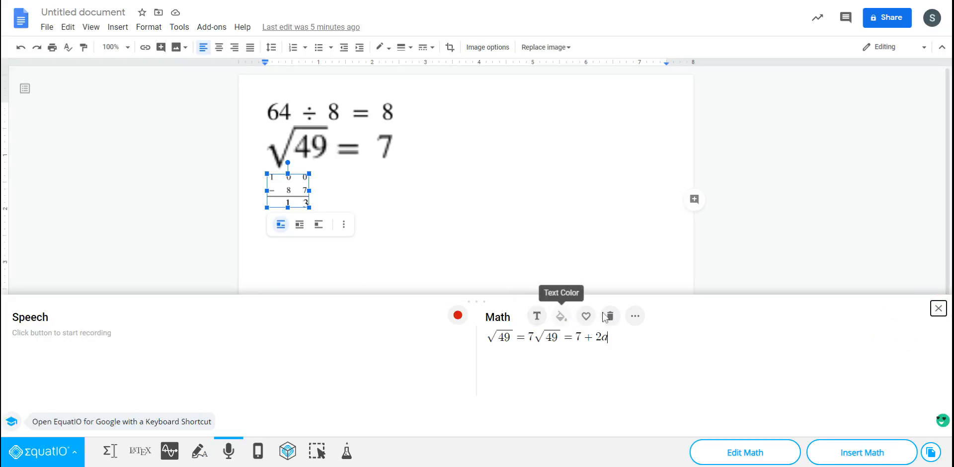
left_click(634, 321)
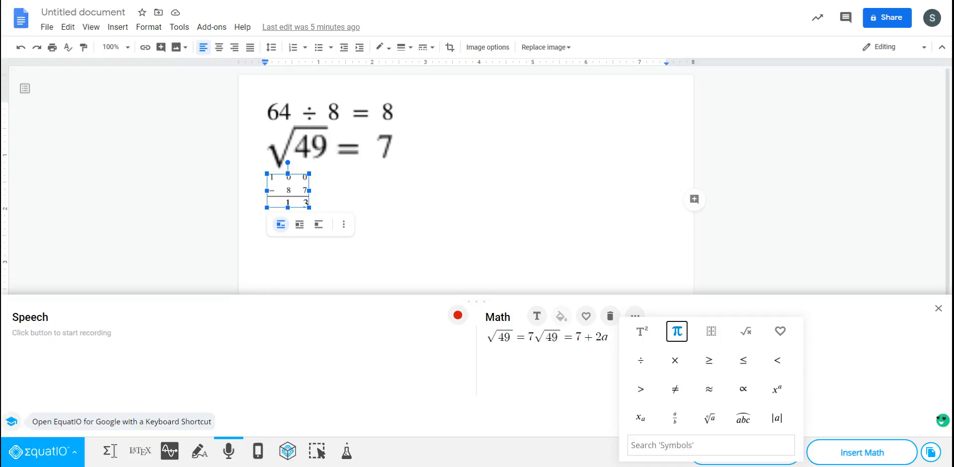
left_click(939, 308)
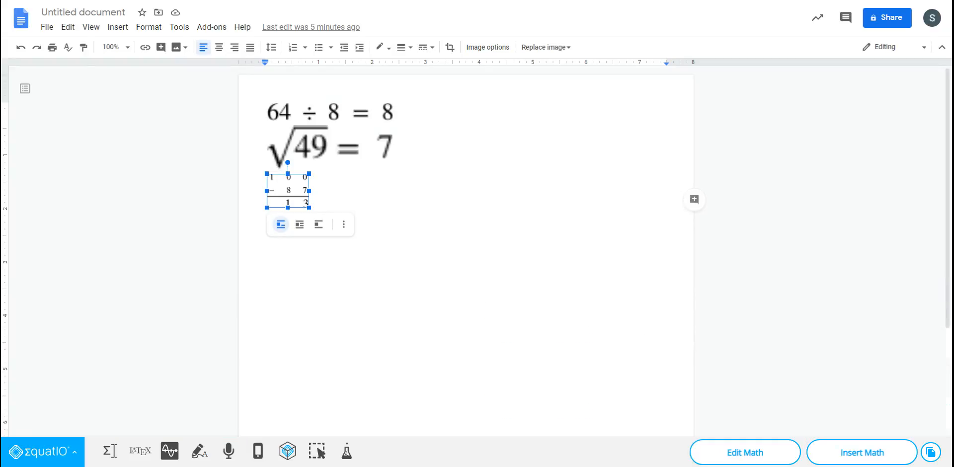
- View the EquatIO Mobile information on supported devices and the QR code for connecting
left_click(258, 451)
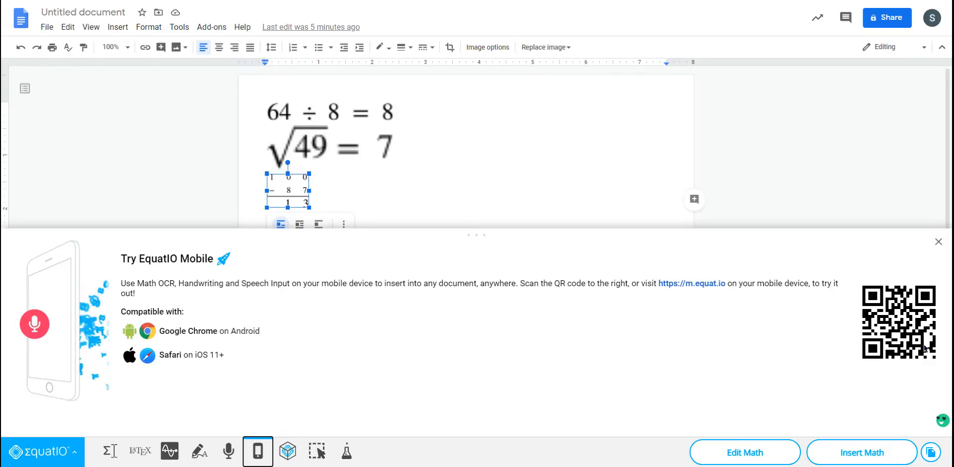
left_click(285, 452)
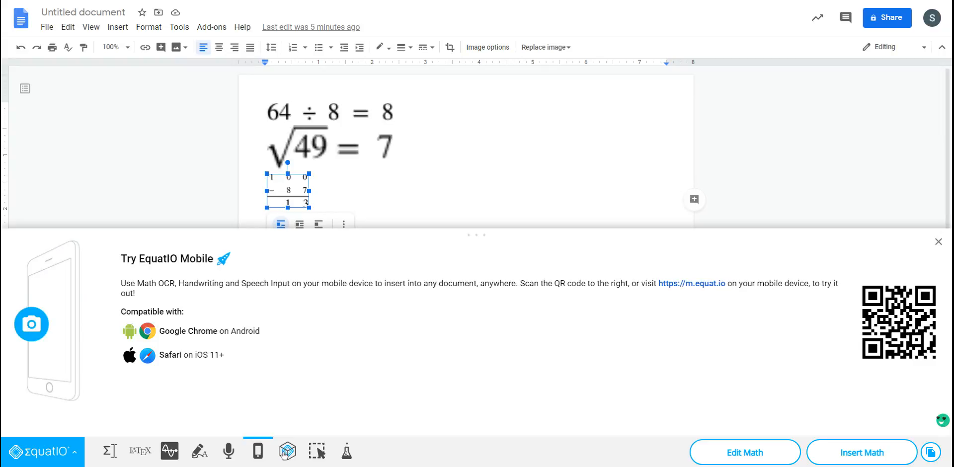
- Capture the three equations in the document with the Screenshot Reader, view its copy and edit options, and dismiss the capture
left_click(316, 452)
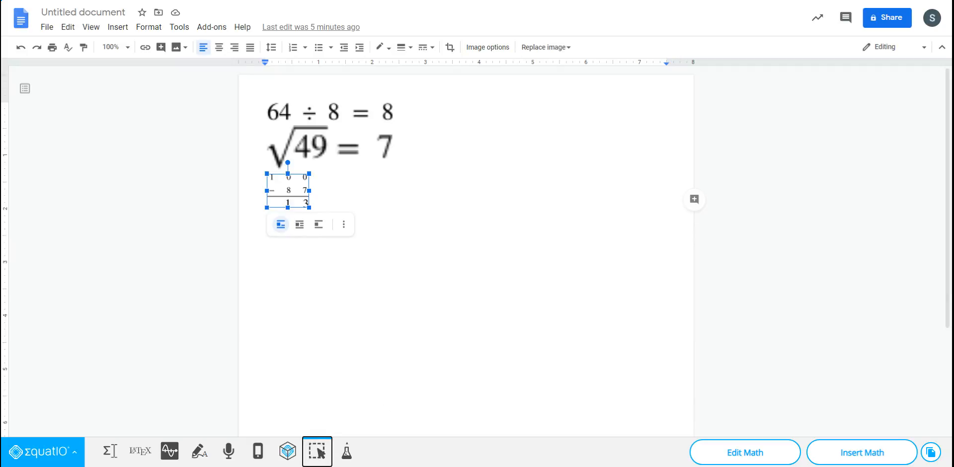
left_click_drag(252, 91, 443, 277)
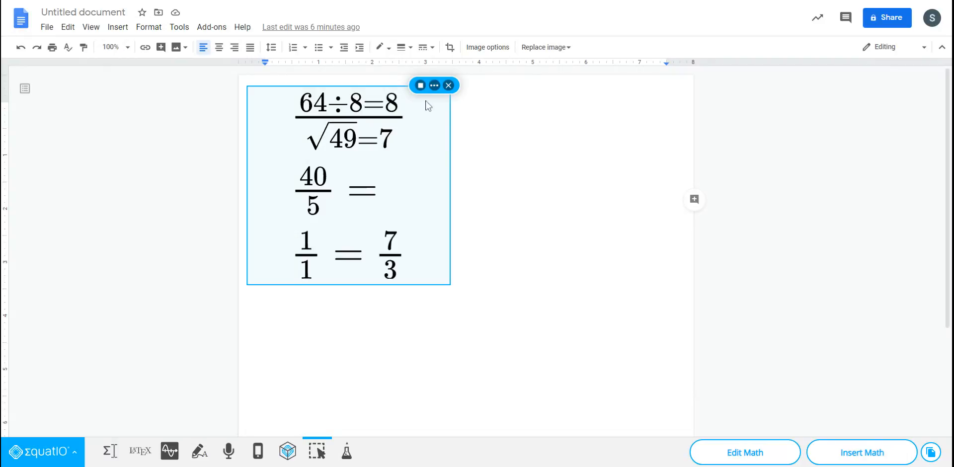
left_click(434, 87)
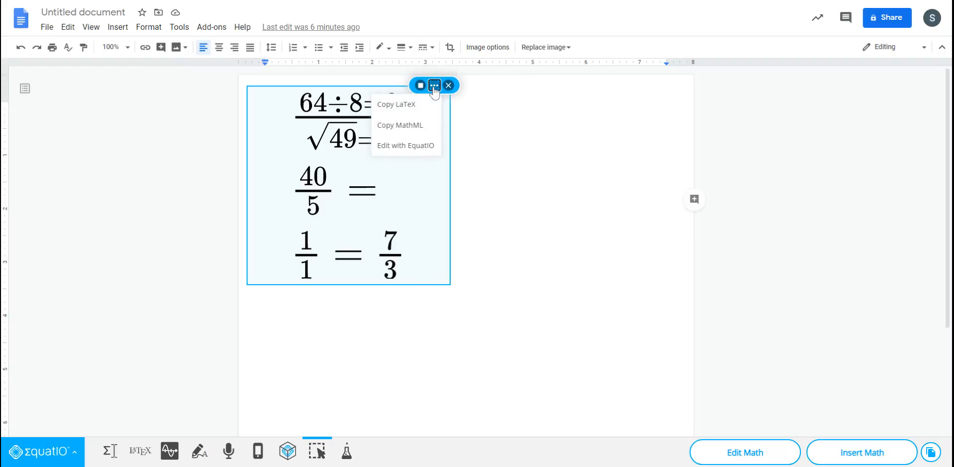
left_click(433, 86)
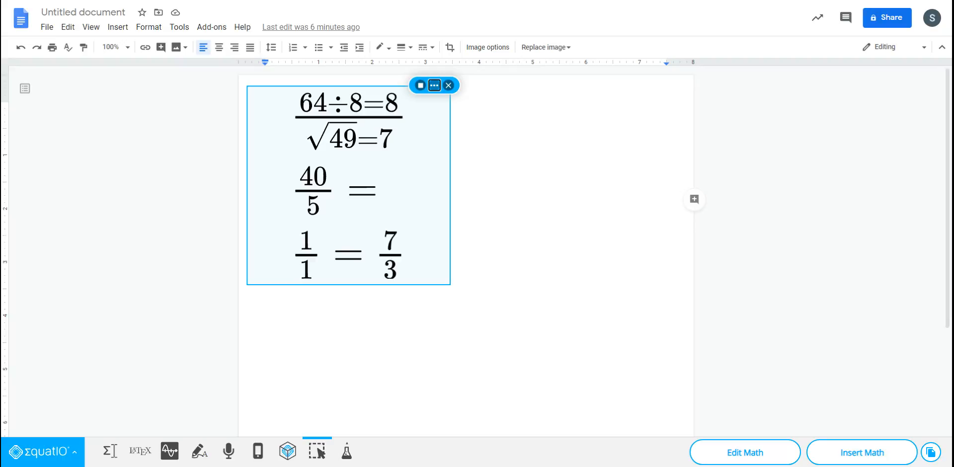
left_click(483, 279)
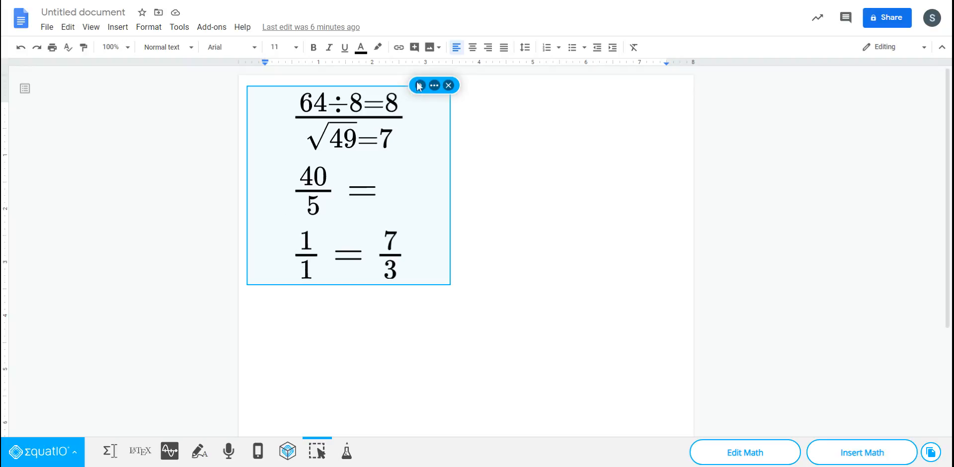
left_click(449, 87)
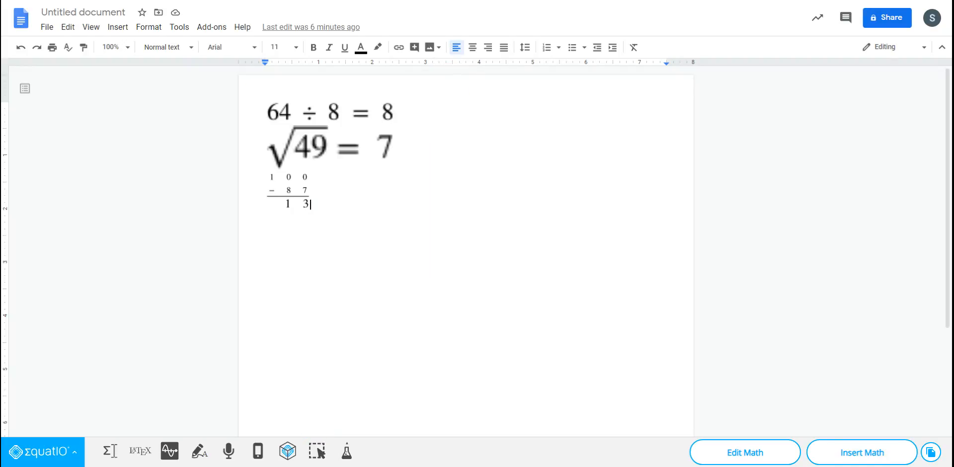